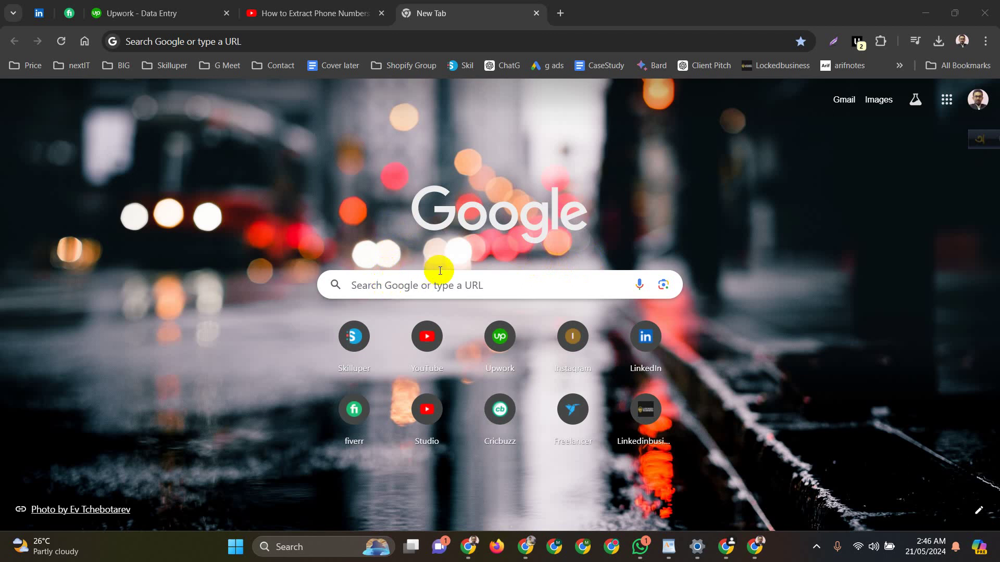
Search Google for "new york phone code" and look through the listed New York area codes.
click(410, 285)
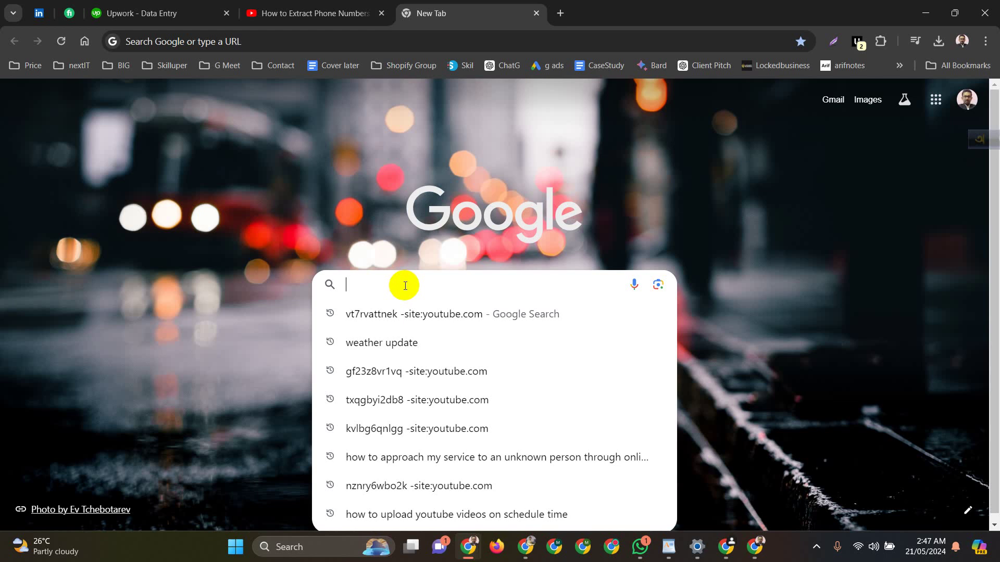
text(new york )
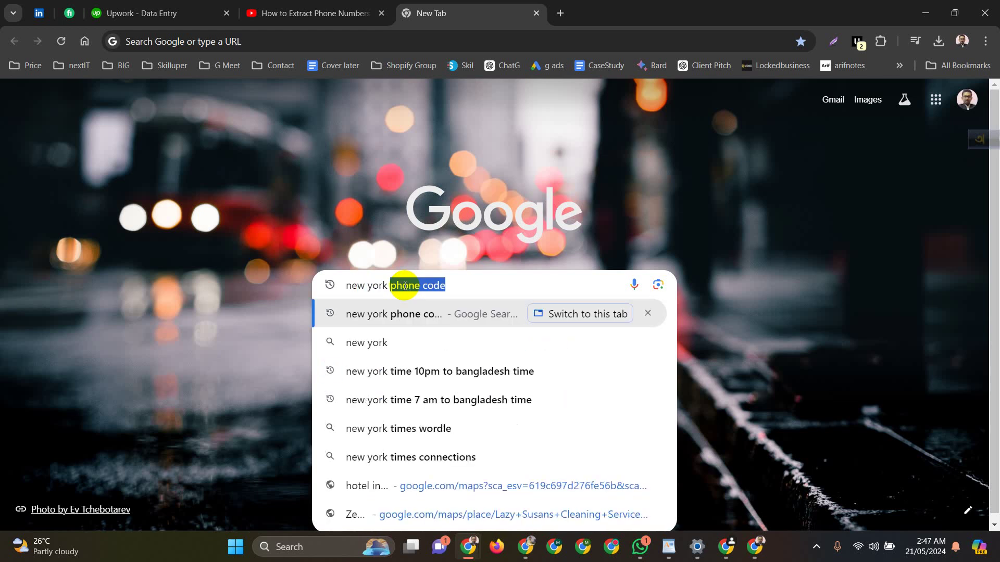
text(phone )
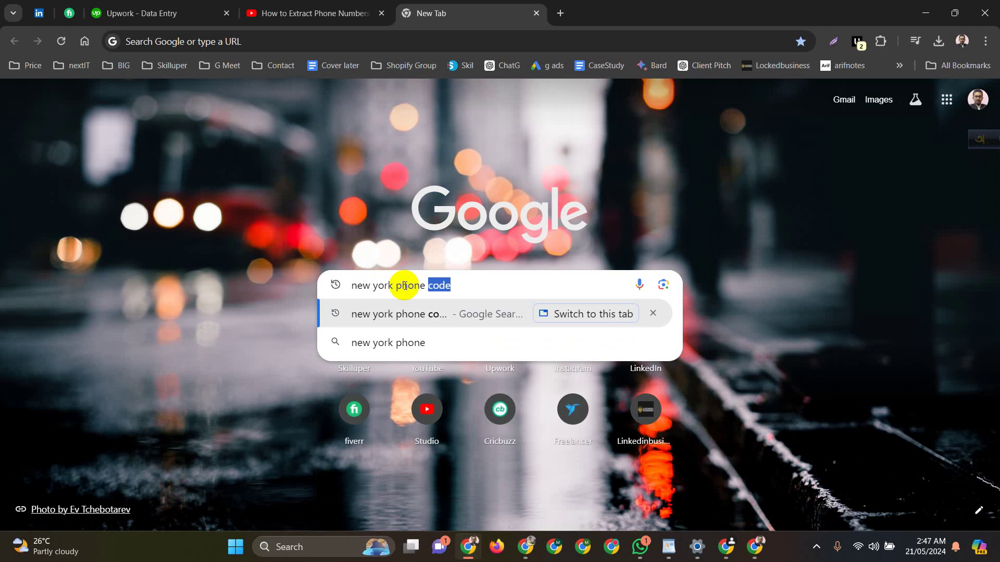
text(code)
key(Return)
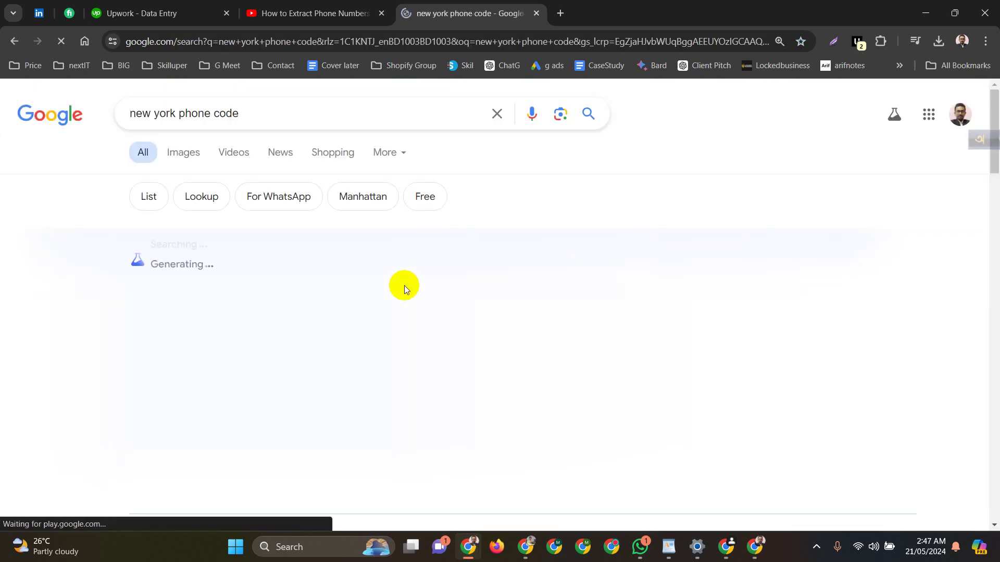
scroll(340, 245, down, 3)
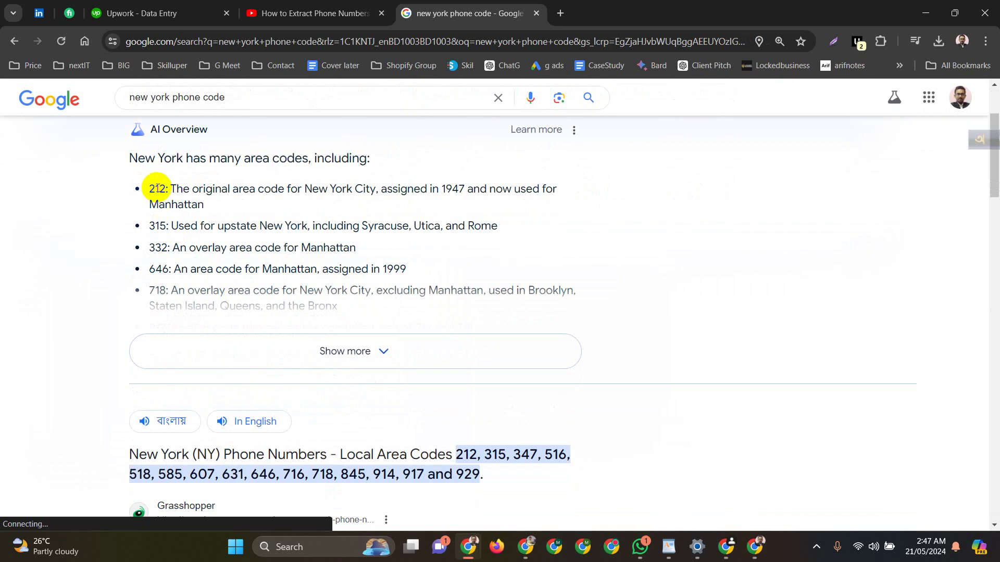
Run a Google search for "gym" +1 212 in a new tab, keeping gym in quotation marks.
click(561, 11)
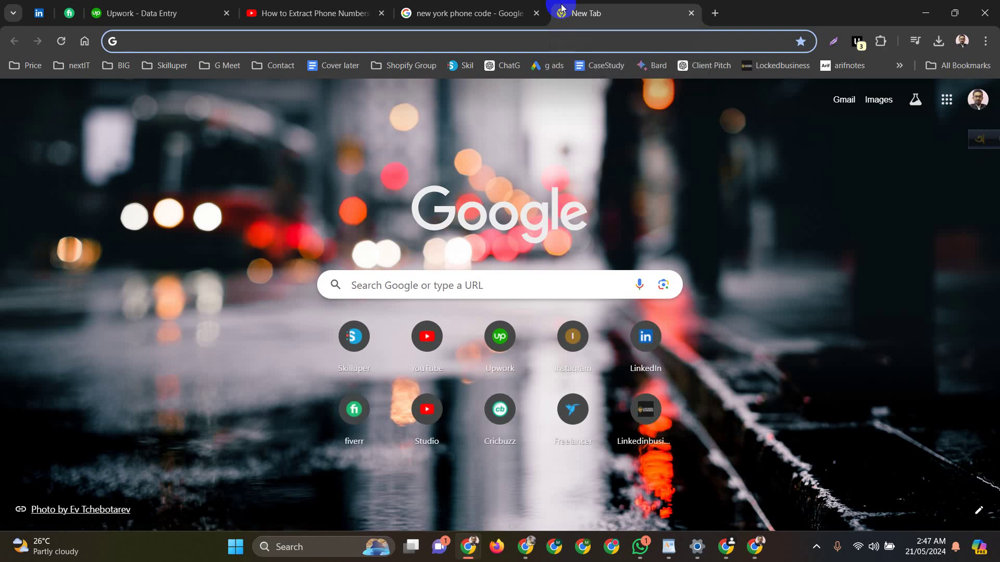
text("")
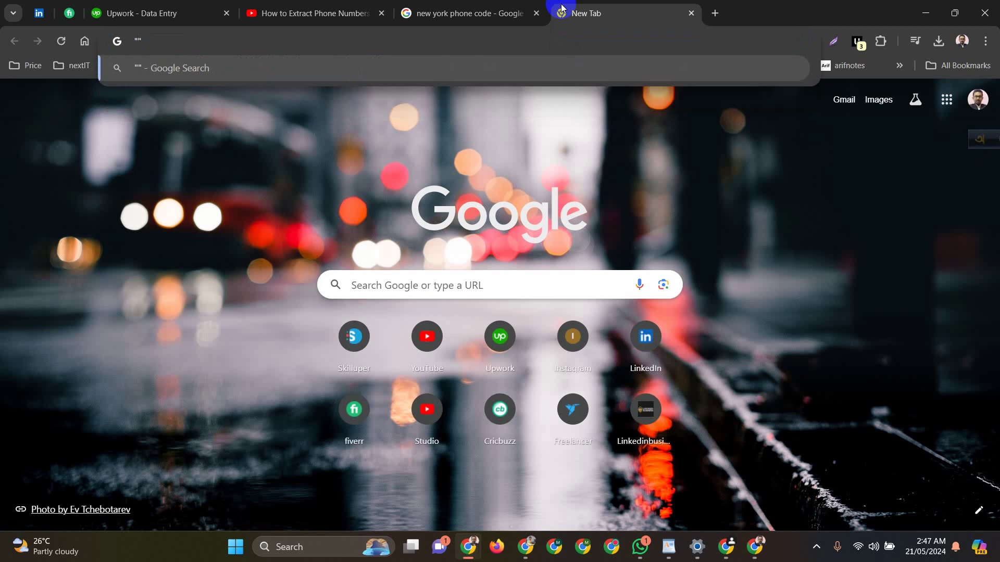
text(gym)
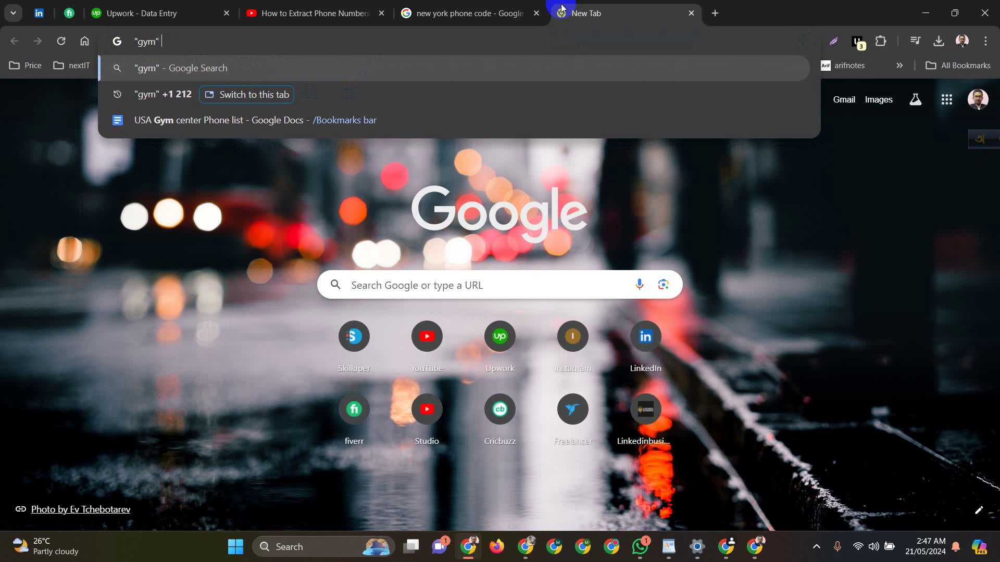
text( +)
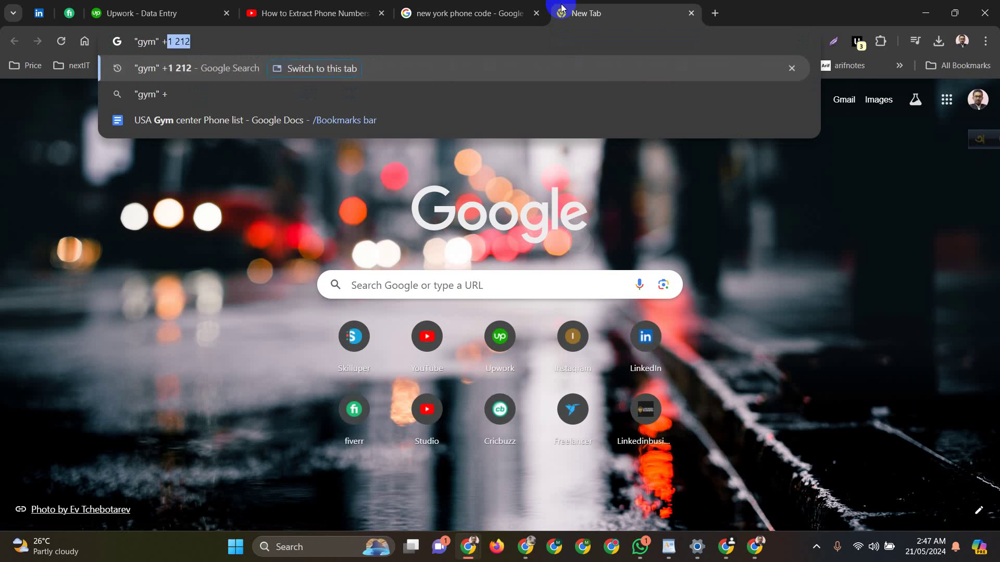
text(1)
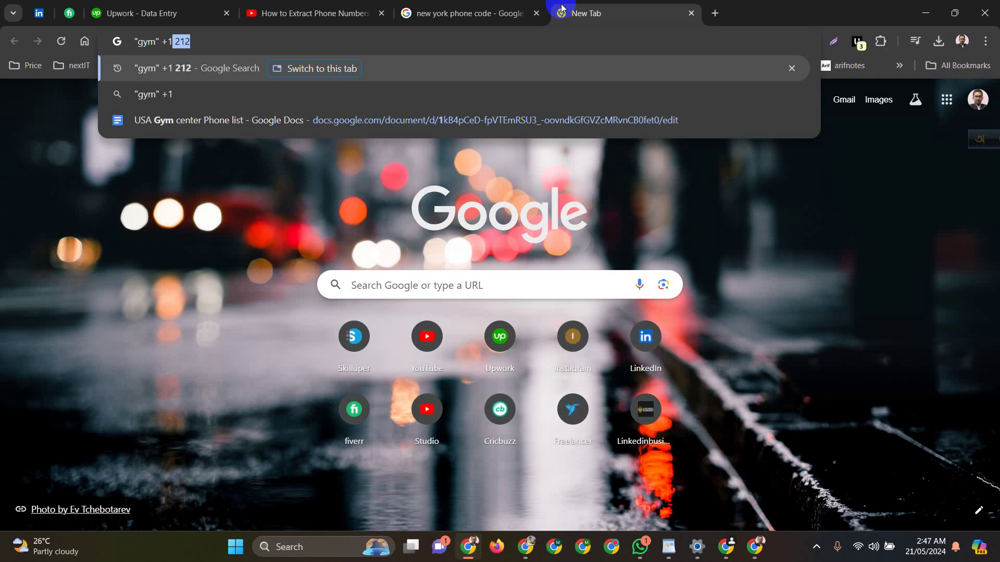
text( 212)
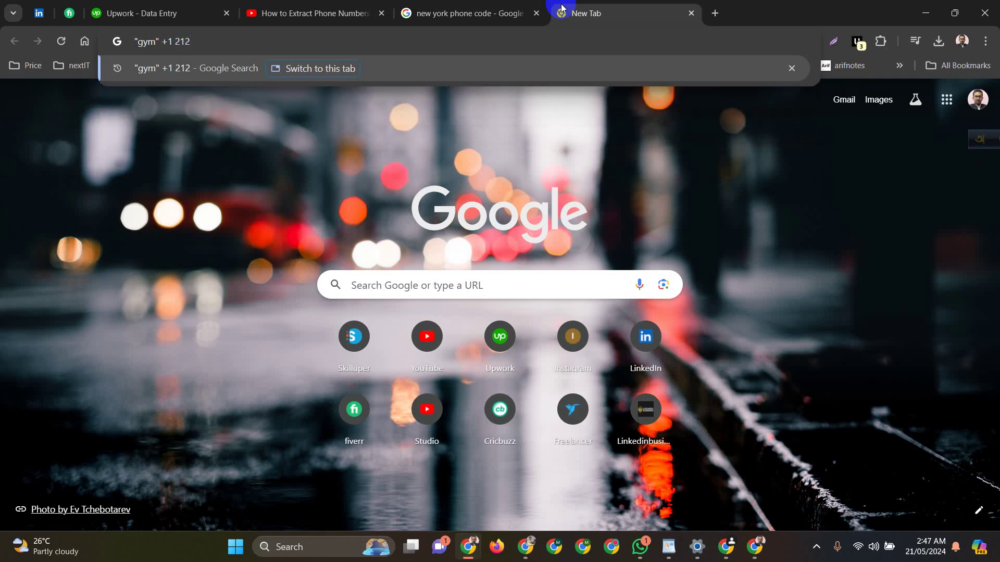
key(Return)
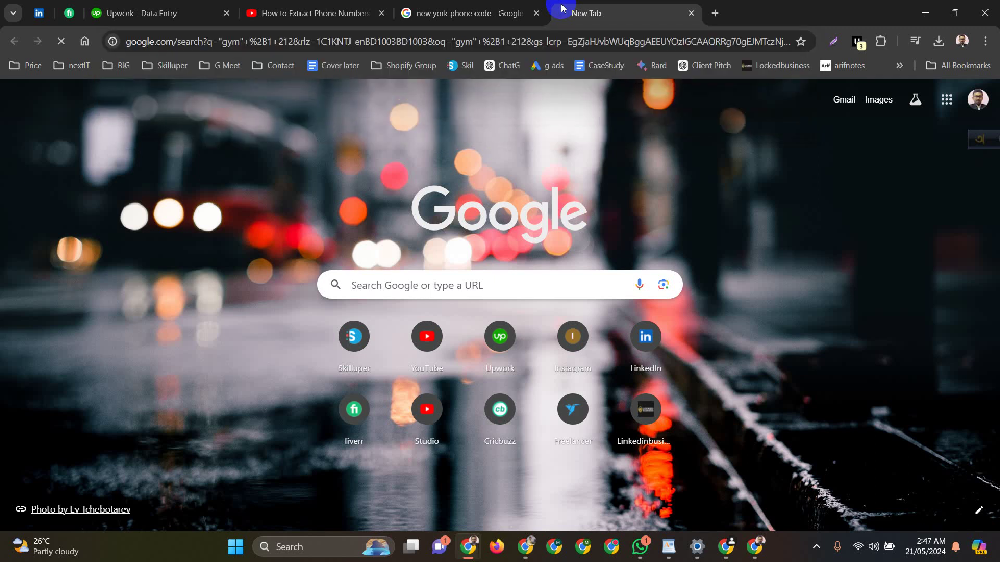
Load more results for the gym query repeatedly to extend the list, and select the entire results page.
scroll(487, 257, down, 3)
scroll(487, 257, down, 15)
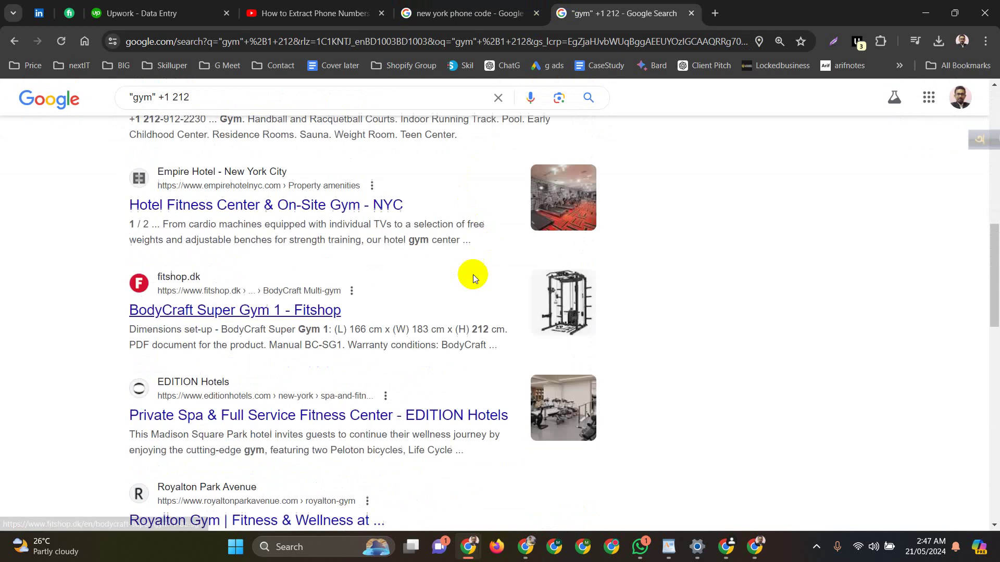
scroll(394, 394, down, 15)
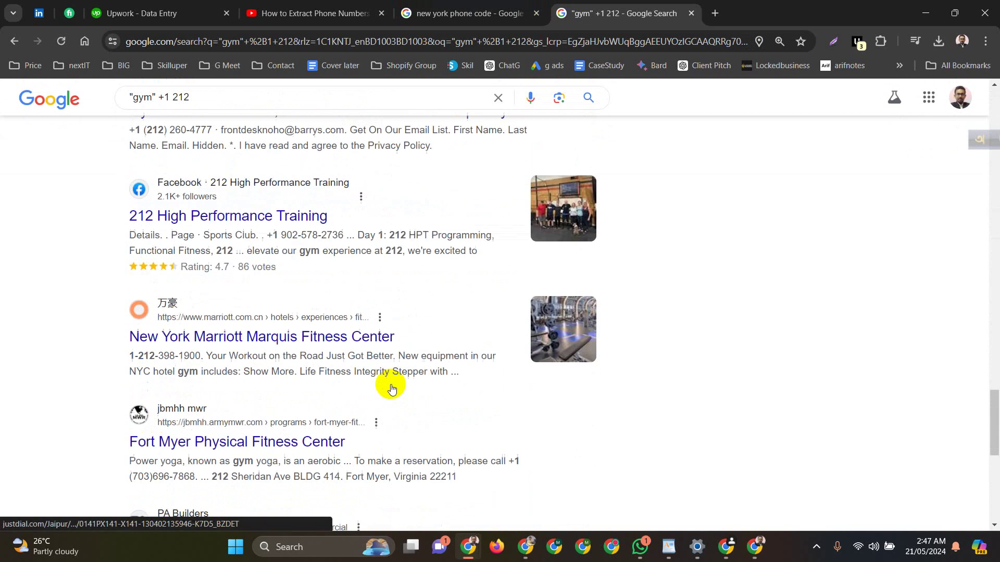
scroll(273, 311, down, 15)
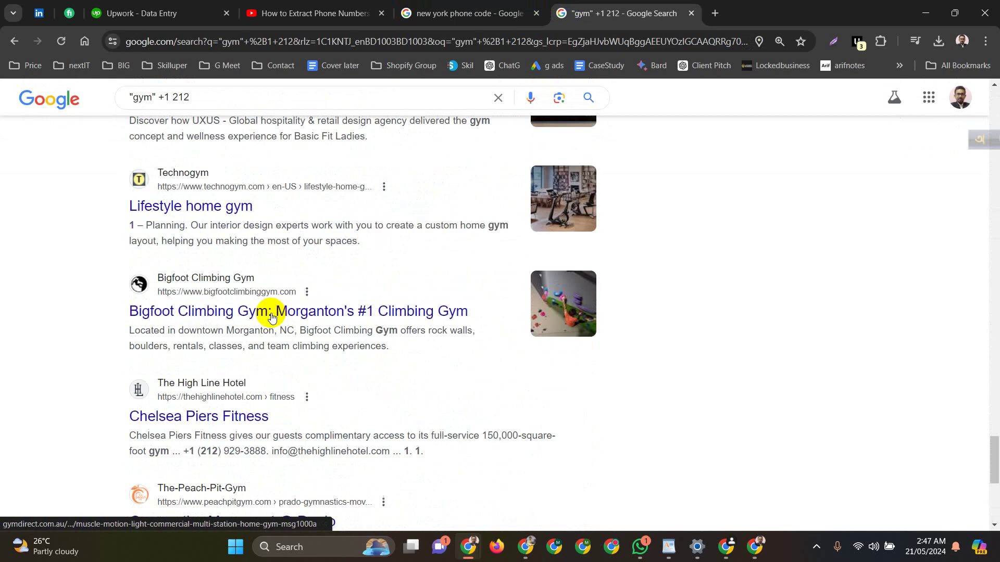
scroll(271, 328, down, 15)
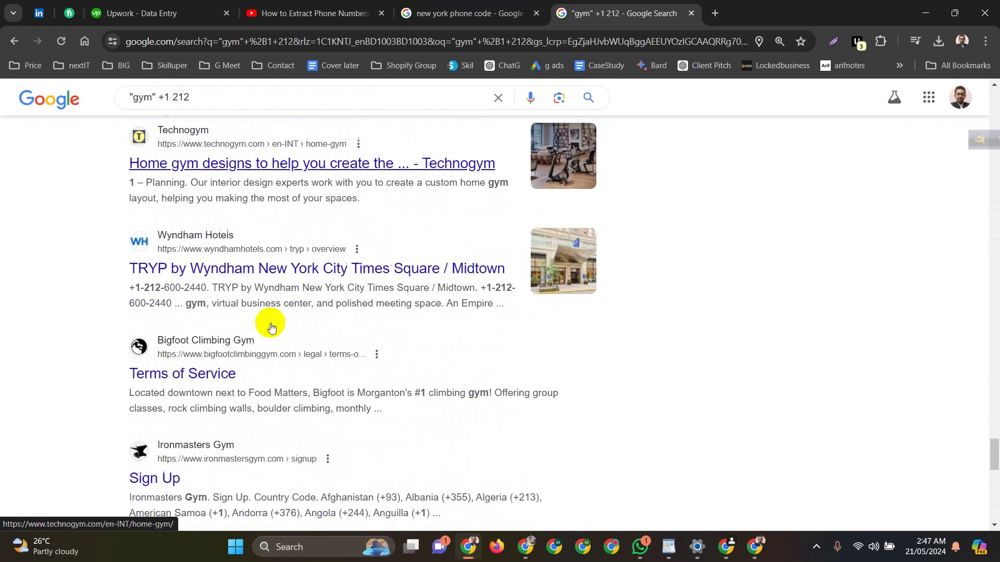
scroll(271, 326, down, 10)
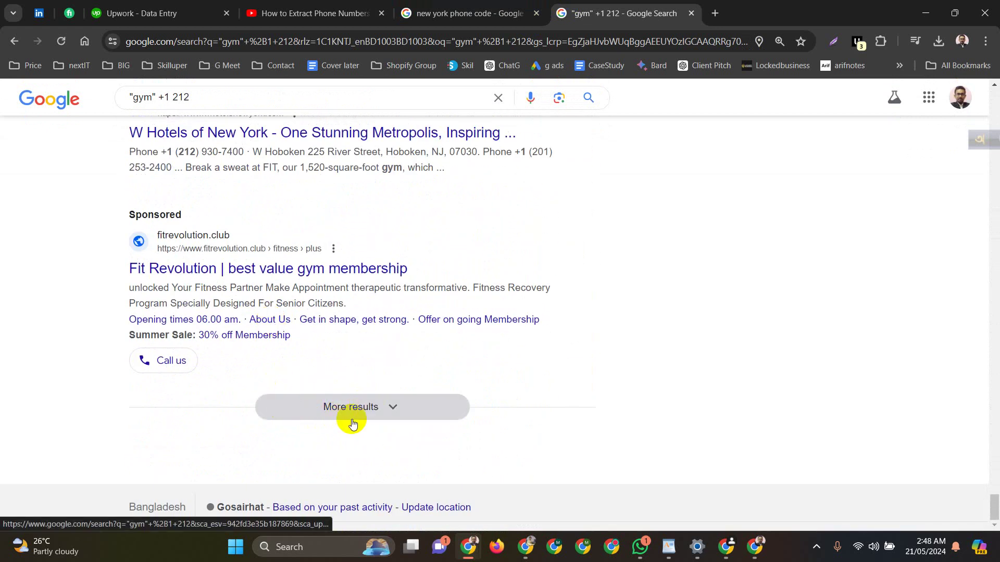
click(369, 407)
scroll(375, 407, down, 10)
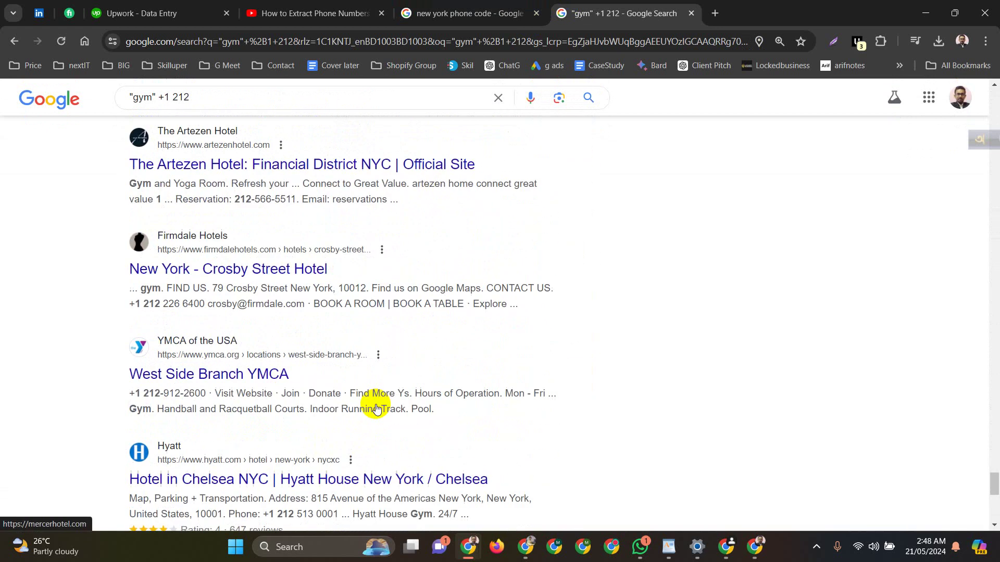
click(366, 408)
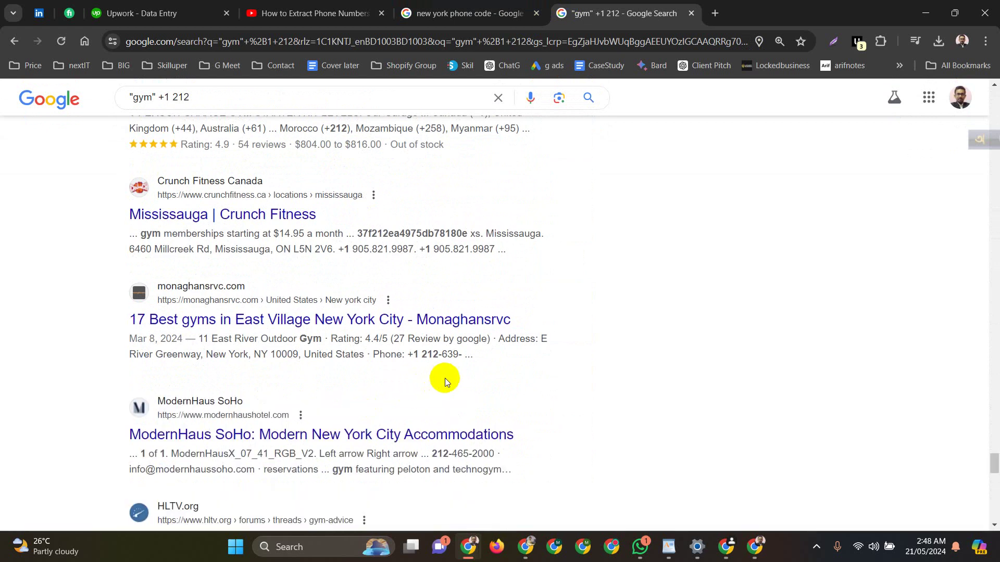
scroll(397, 376, down, 10)
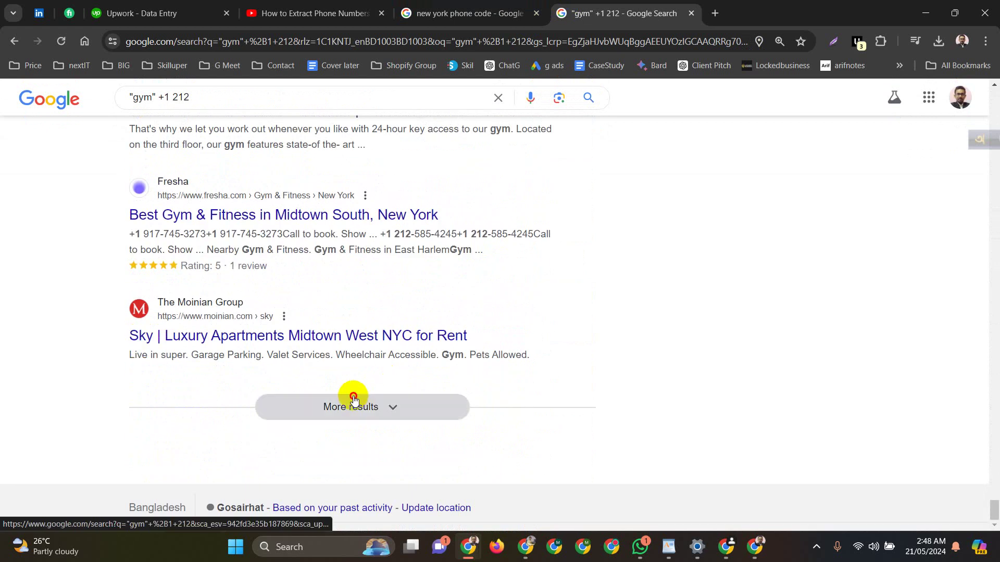
click(353, 401)
scroll(388, 364, down, 10)
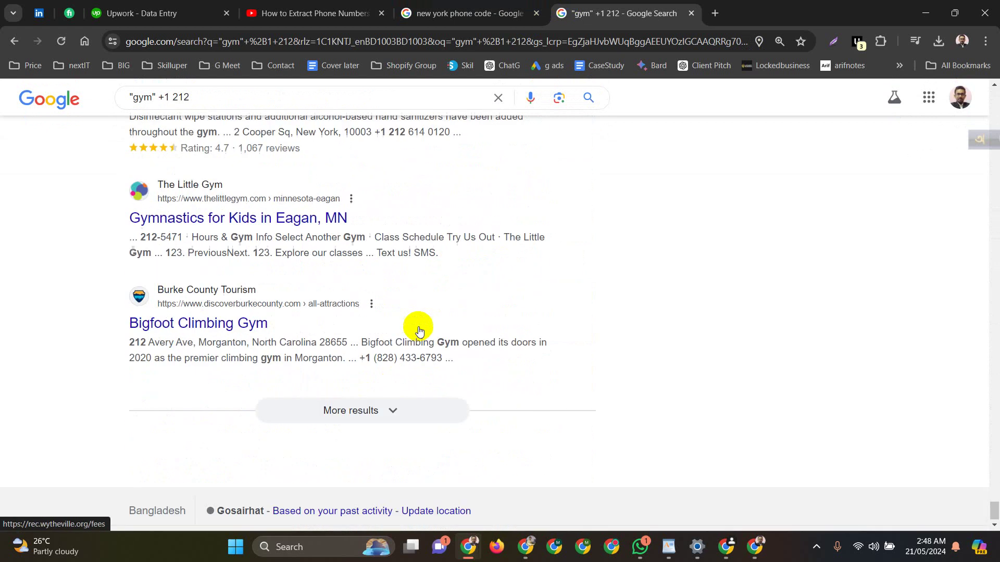
click(364, 408)
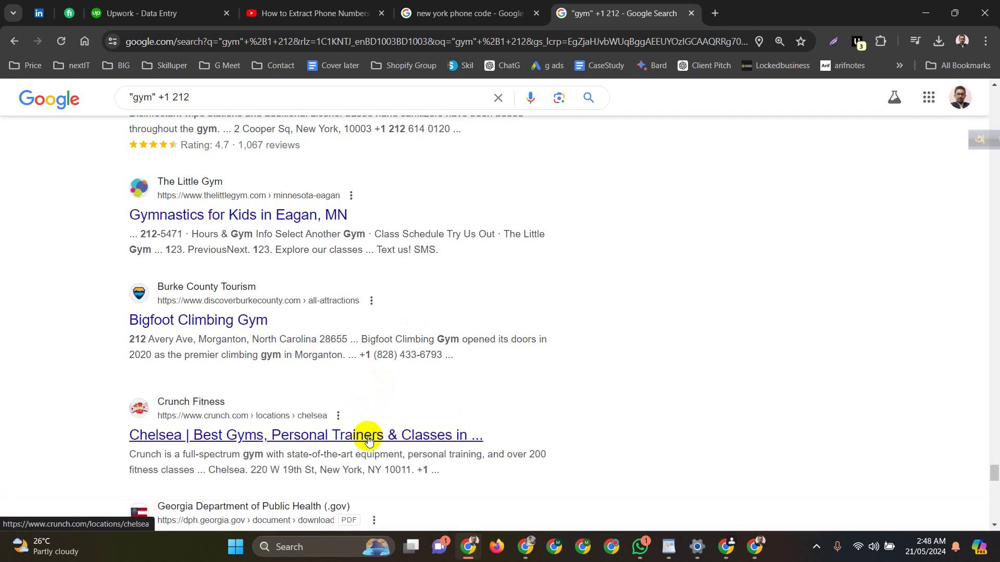
scroll(346, 336, down, 10)
scroll(347, 336, down, 10)
click(345, 410)
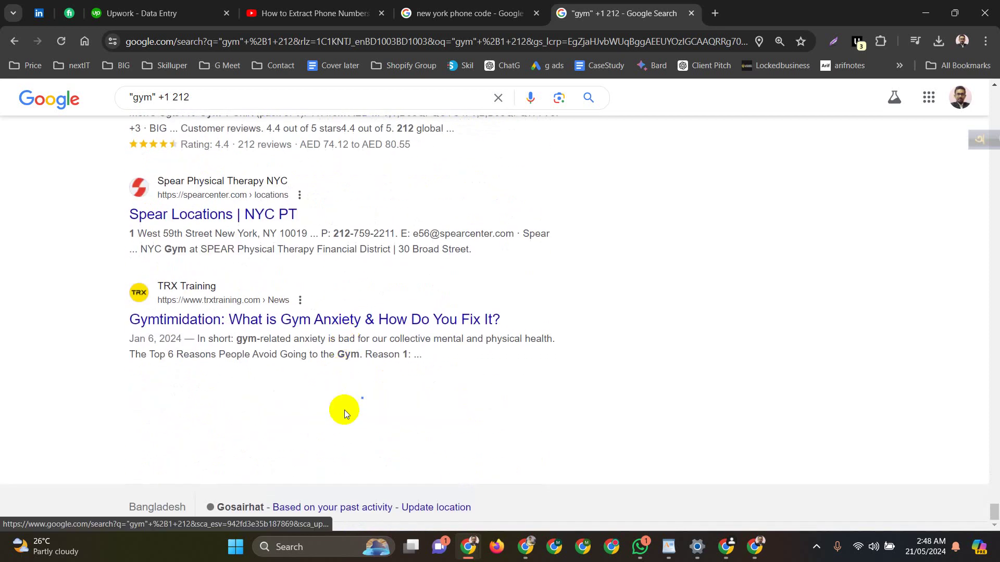
scroll(451, 395, down, 15)
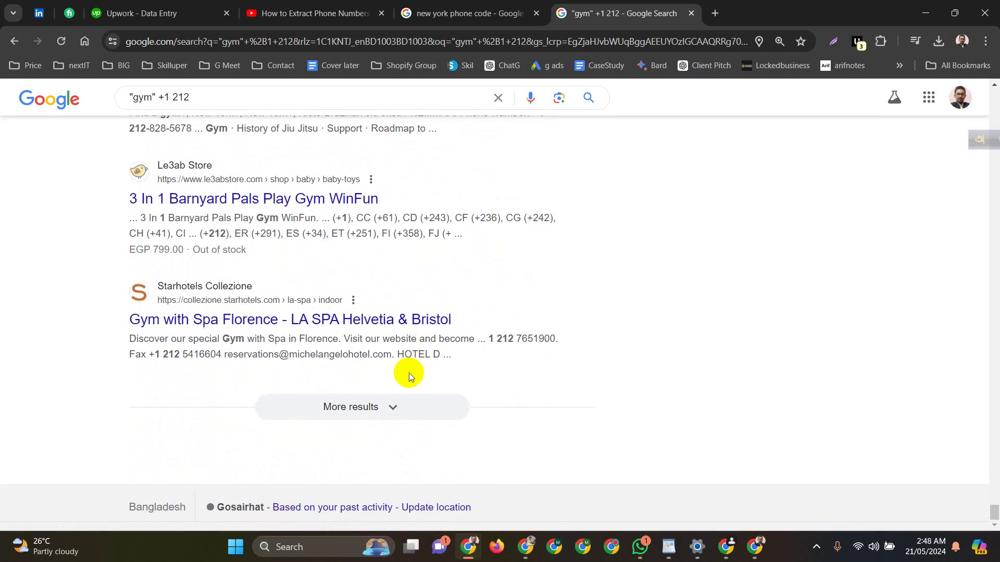
click(381, 408)
scroll(380, 408, down, 15)
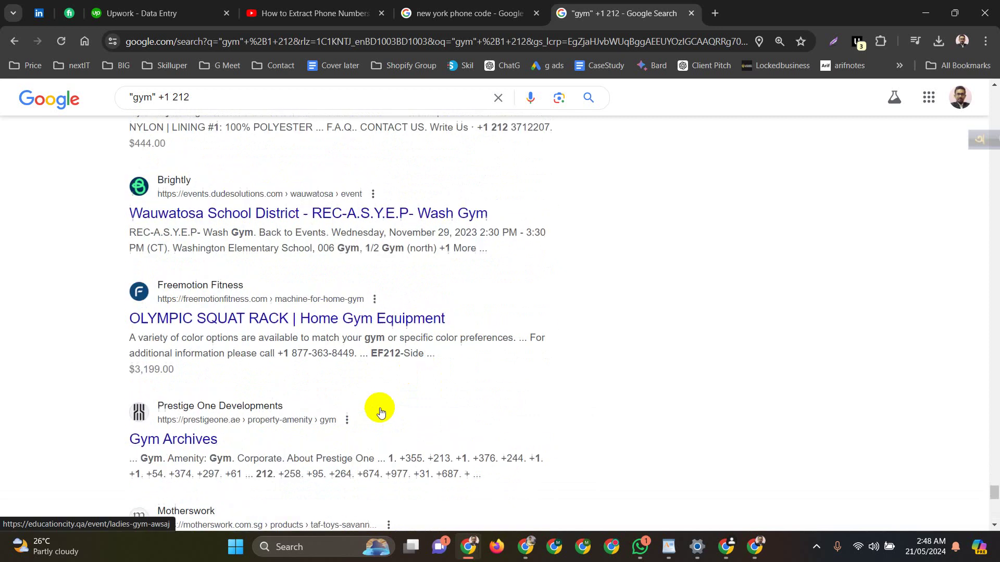
click(379, 405)
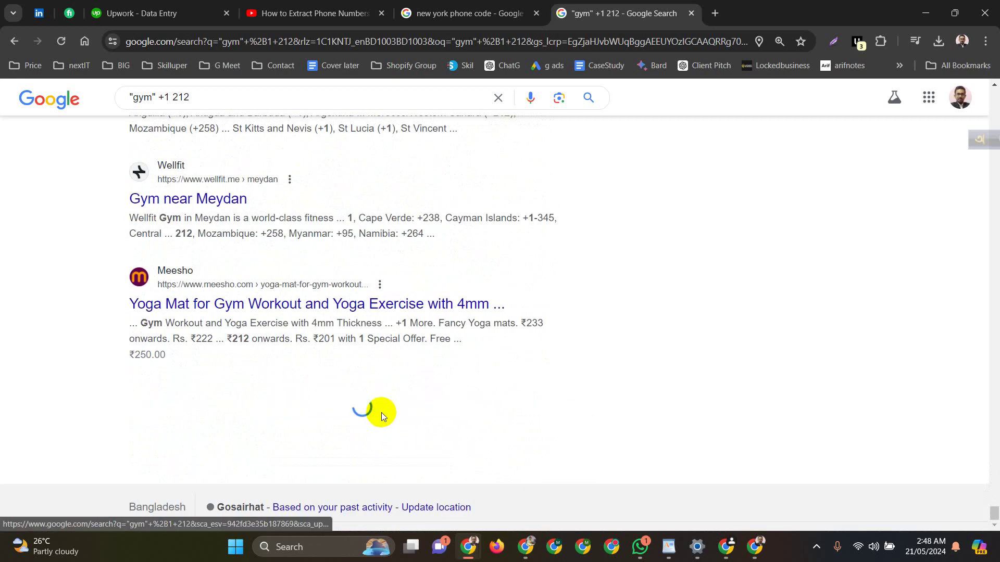
scroll(382, 408, down, 10)
click(382, 404)
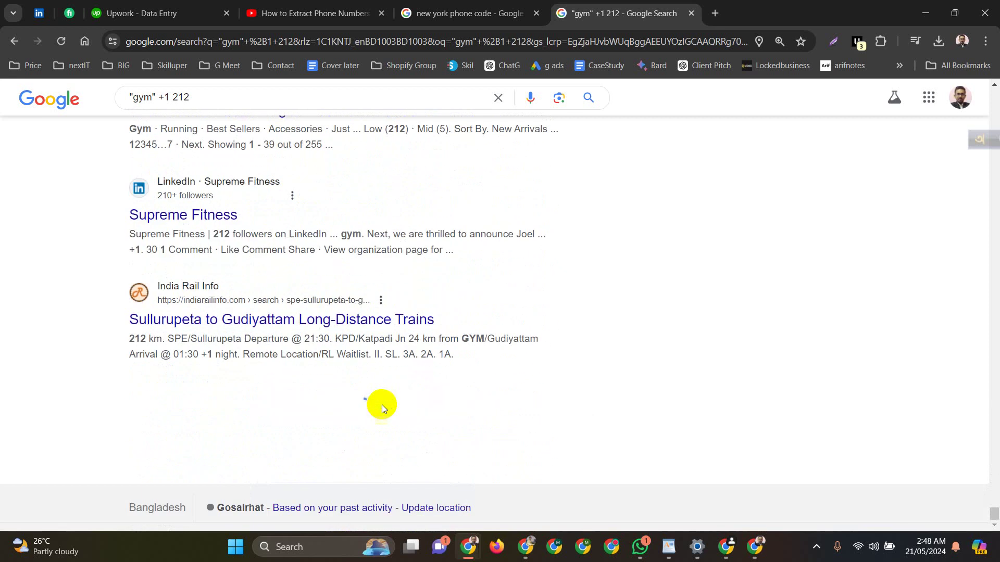
scroll(376, 414, down, 5)
scroll(375, 415, down, 10)
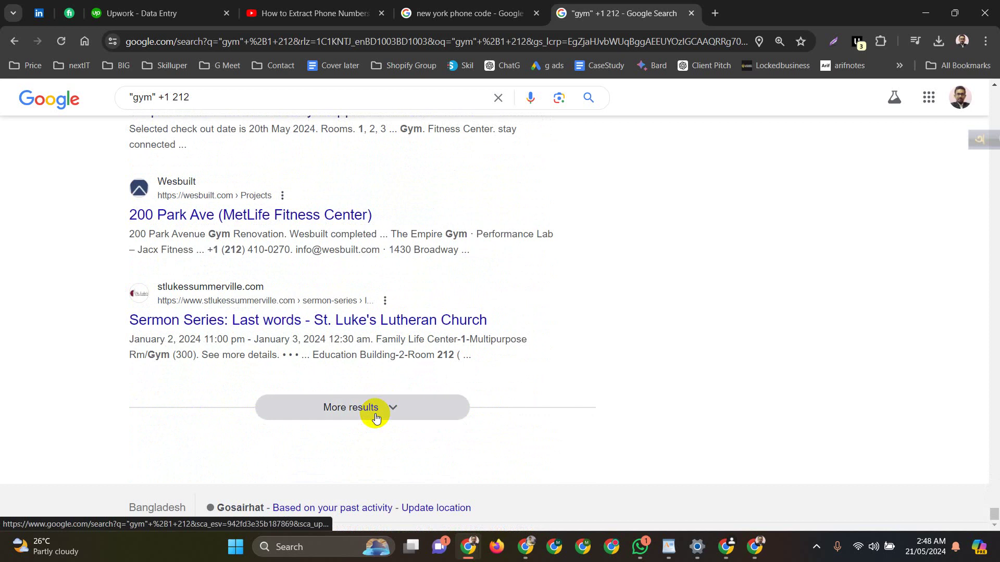
click(375, 411)
scroll(341, 413, down, 10)
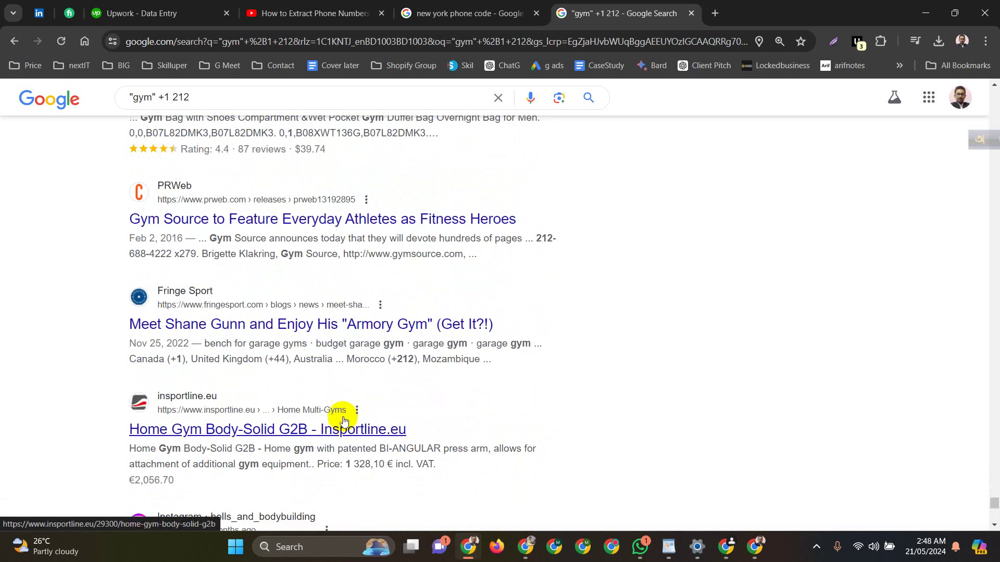
click(346, 414)
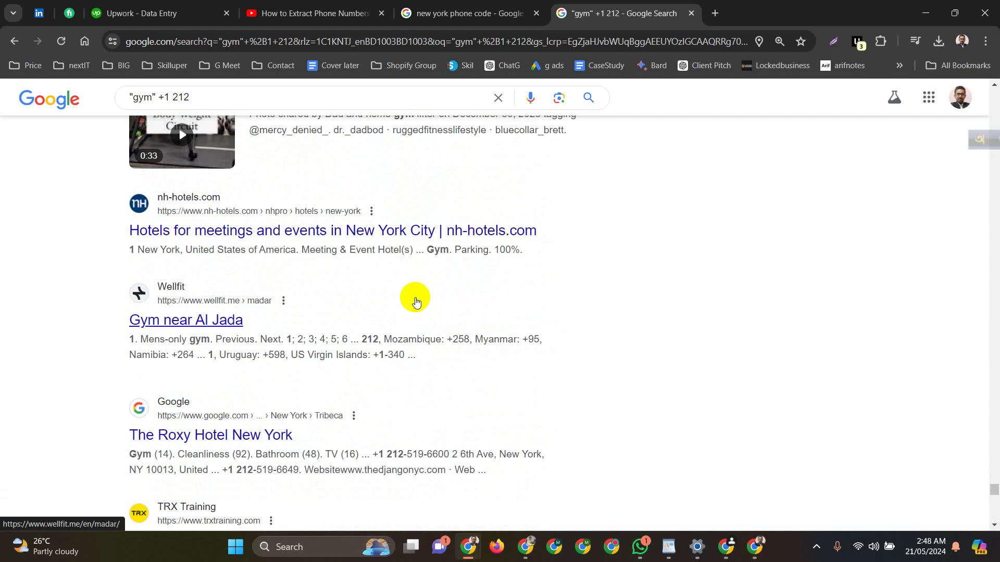
key(ctrl+a)
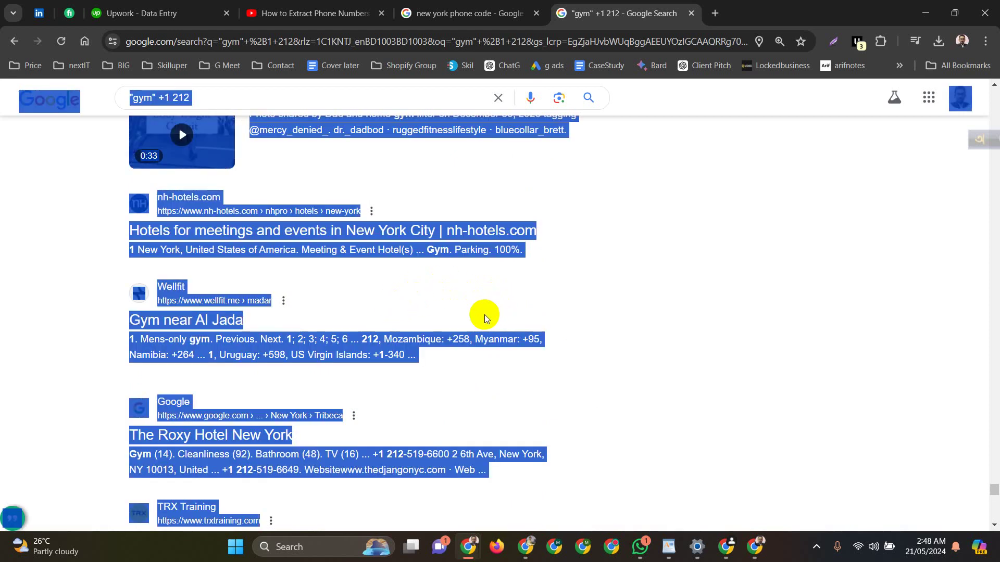
Search Google for "phone number extractor" in a new tab.
click(715, 13)
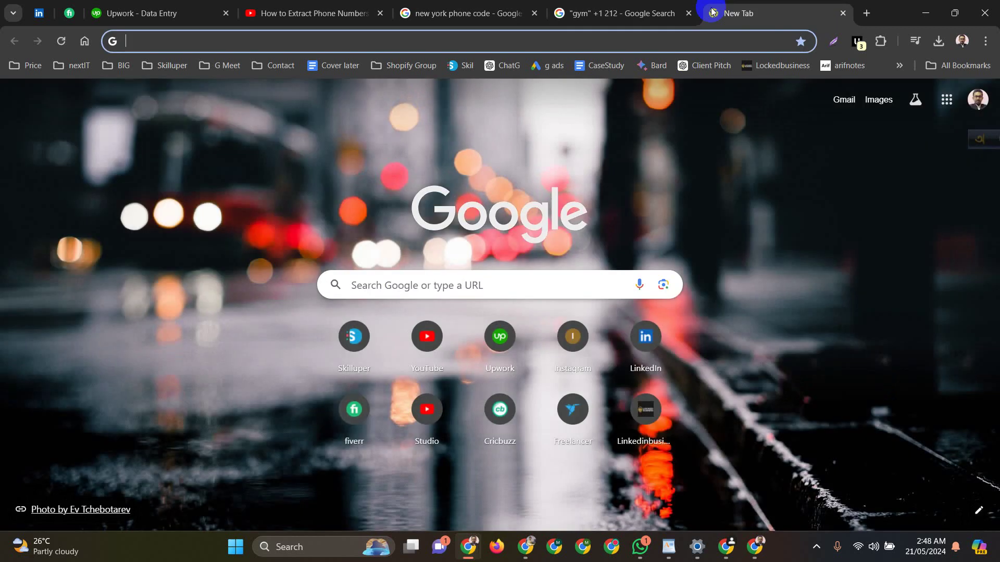
text(phone num)
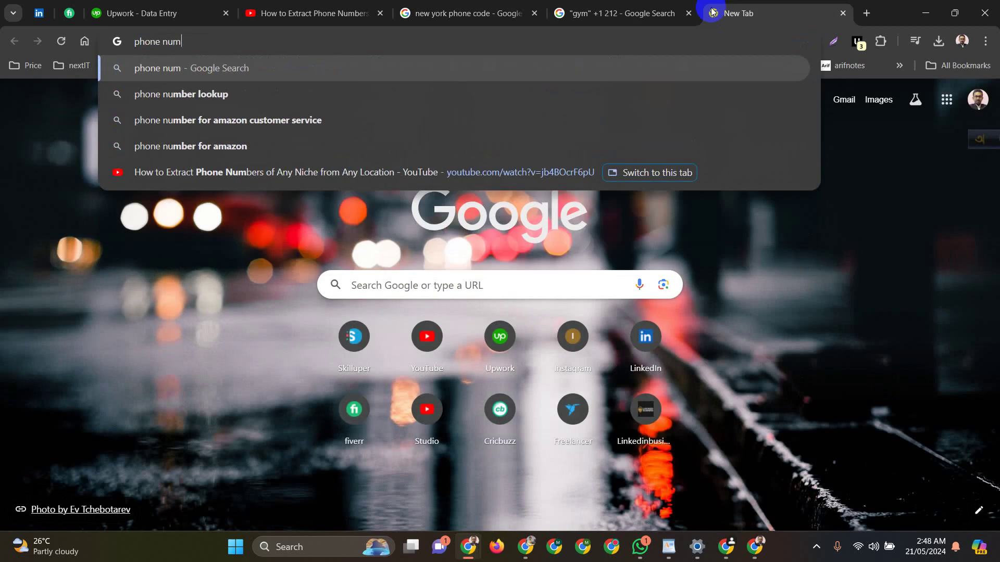
text(ber extractor)
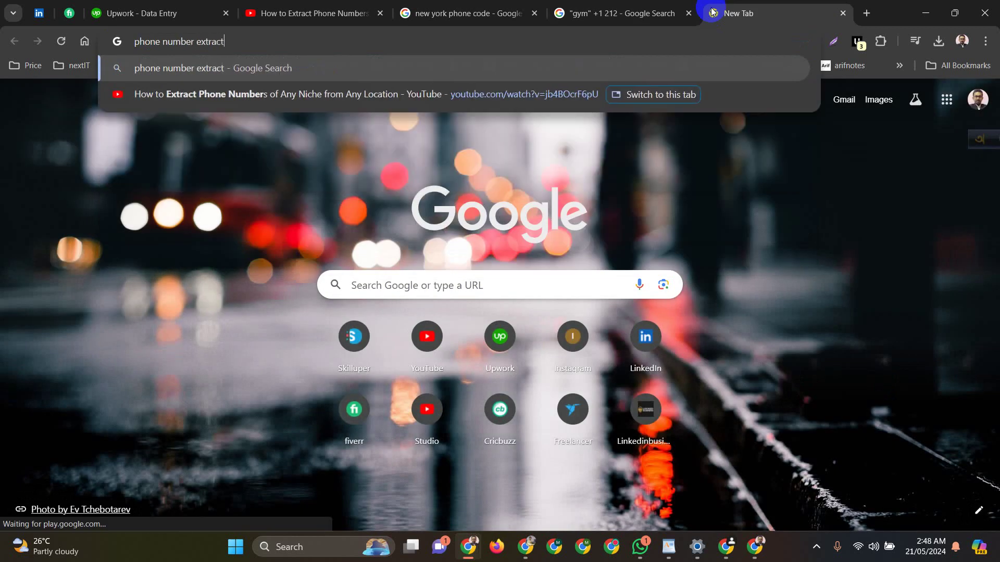
key(Return)
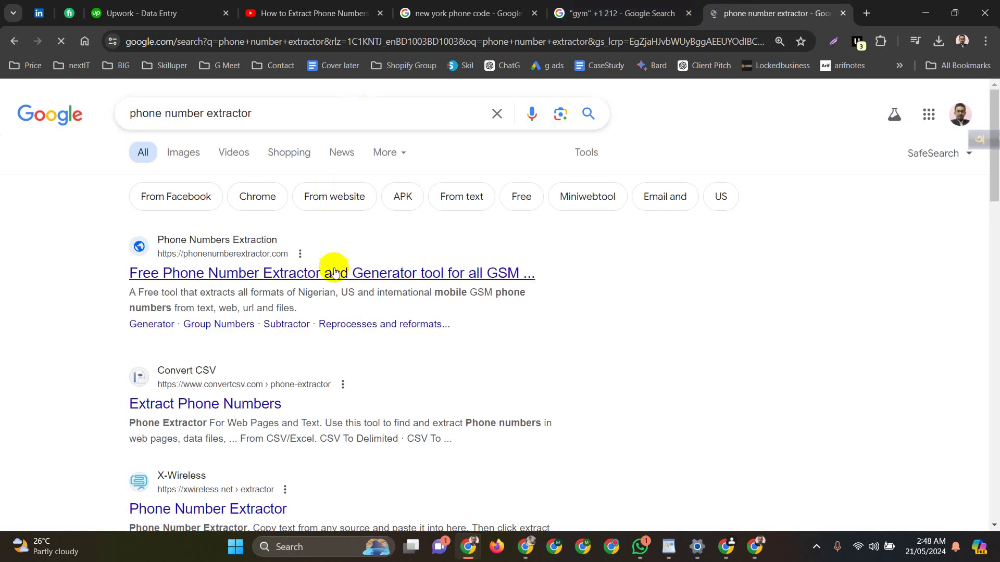
Open the phonenumberextractor.com result, paste the copied search results as text and extract the phone numbers.
click(177, 279)
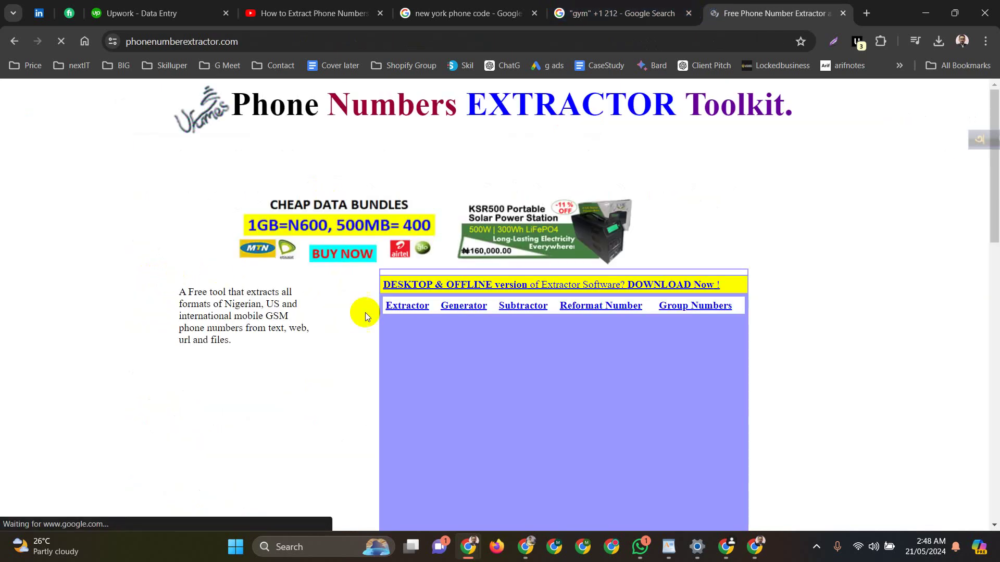
scroll(429, 262, down, 4)
click(373, 172)
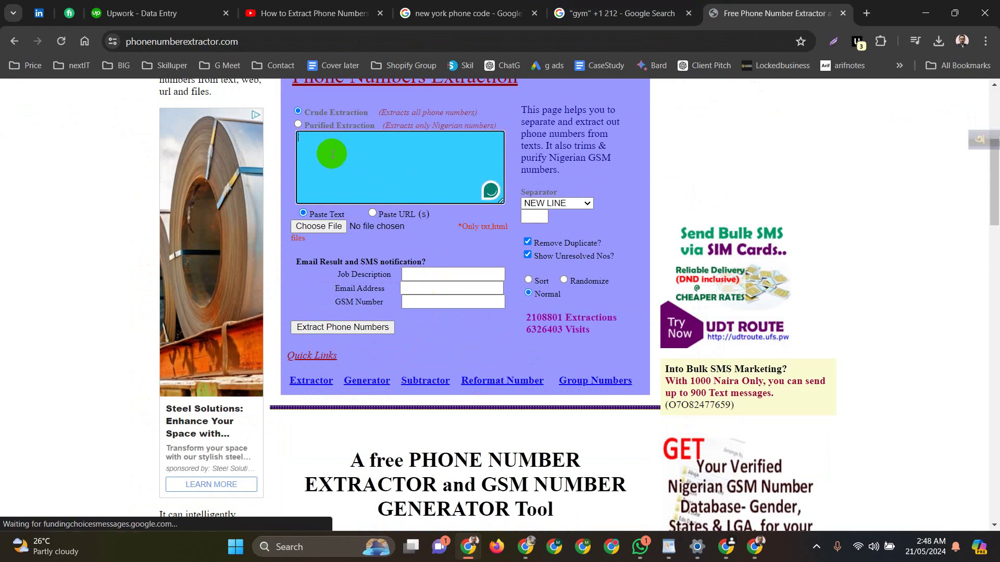
key(ctrl+v)
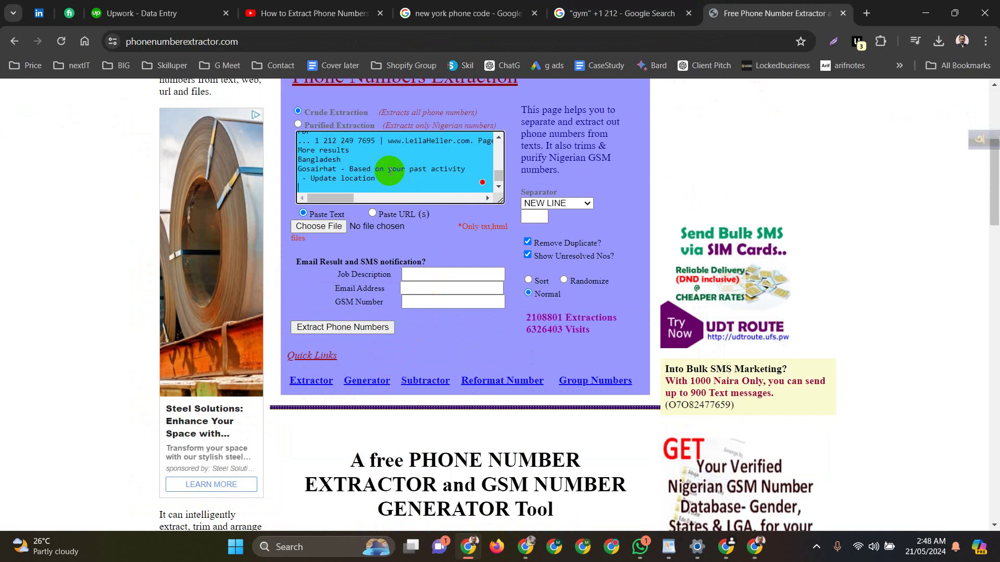
click(339, 328)
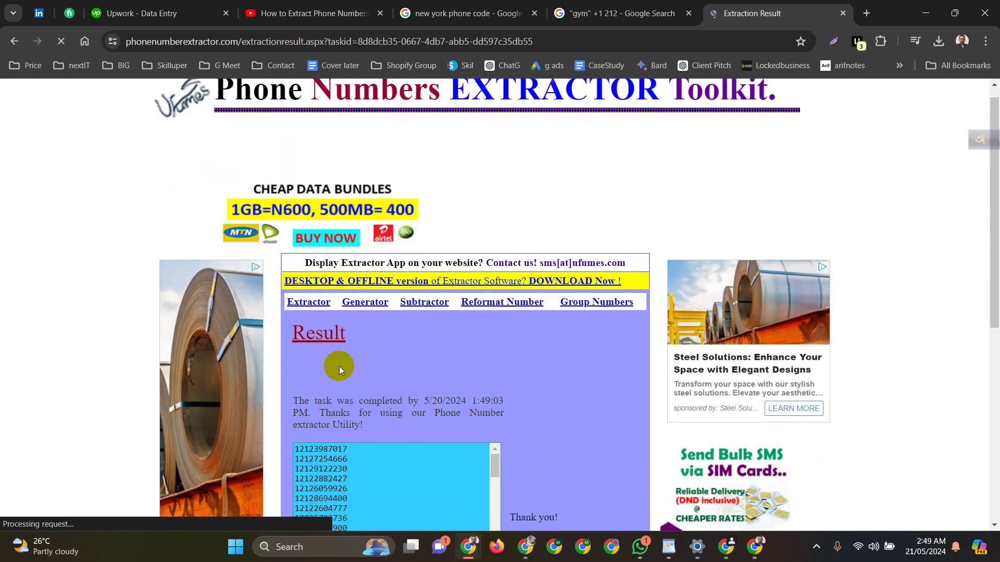
Look through the extraction result and select all extracted numbers listed above the unresolved numbers section for copying.
scroll(339, 366, down, 3)
scroll(364, 370, down, 15)
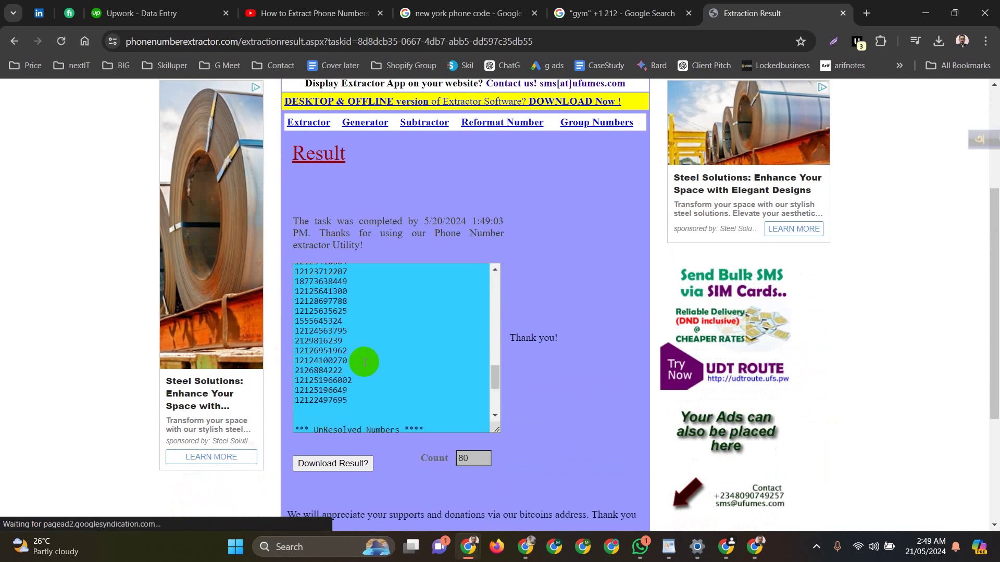
scroll(367, 362, down, 4)
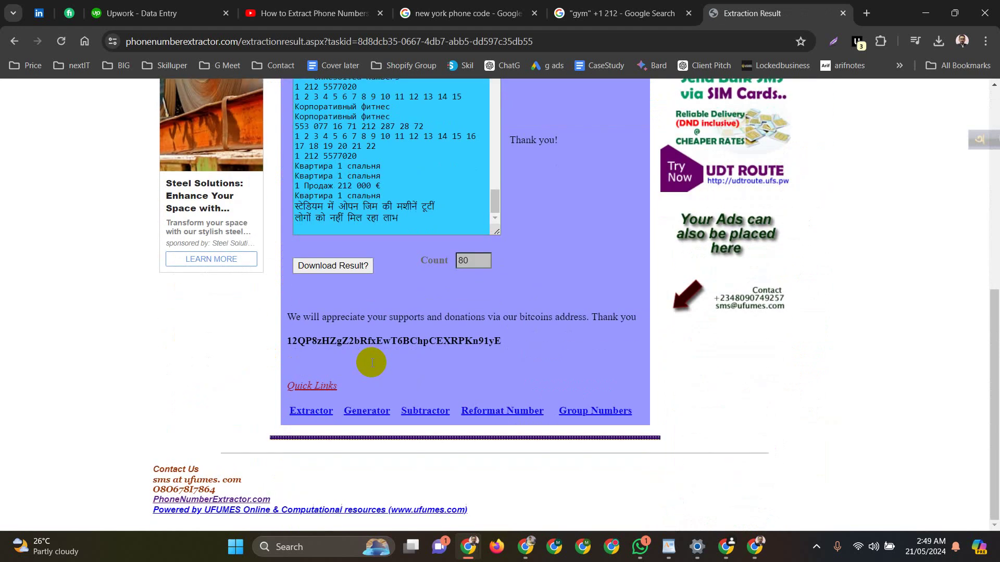
scroll(368, 360, up, 5)
scroll(396, 381, down, 2)
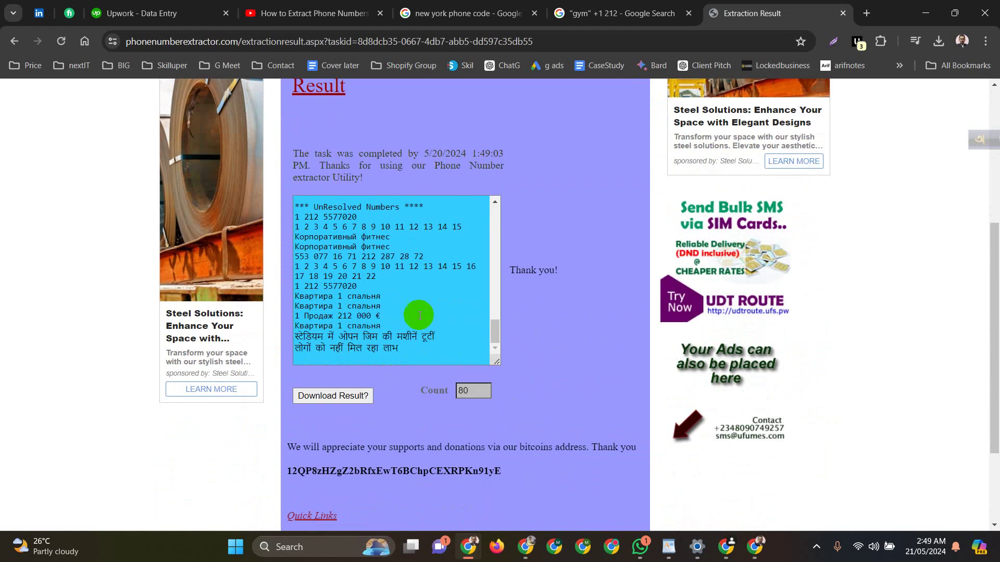
scroll(395, 296, up, 3)
drag(366, 297, 283, 160)
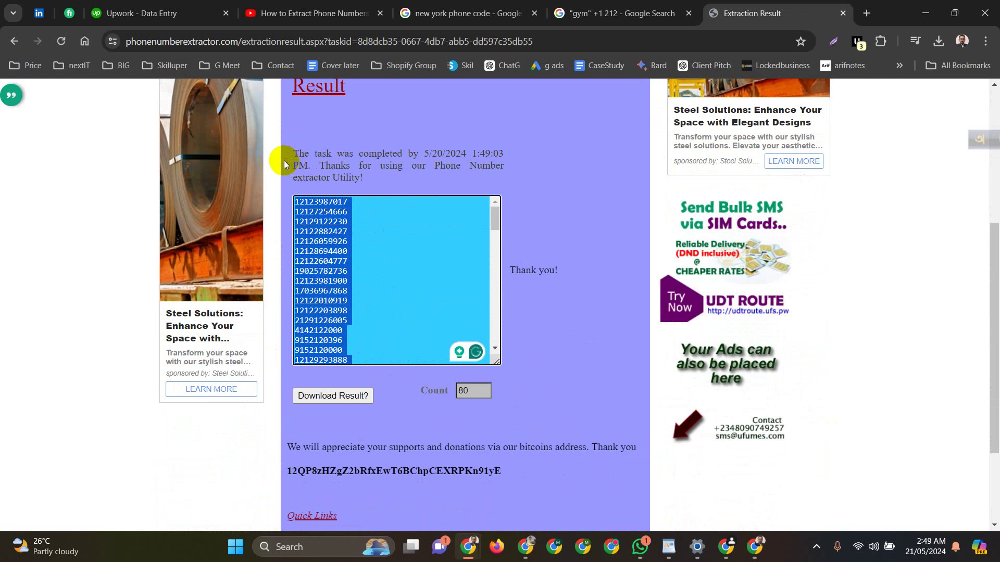
Open Google Sheets in a new browser tab and create a blank spreadsheet.
click(865, 20)
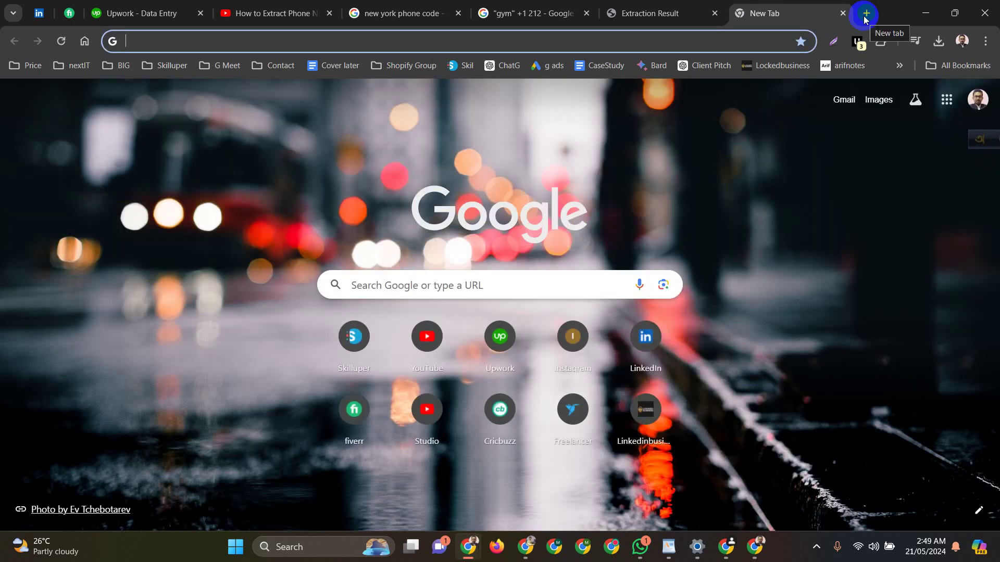
text(shope)
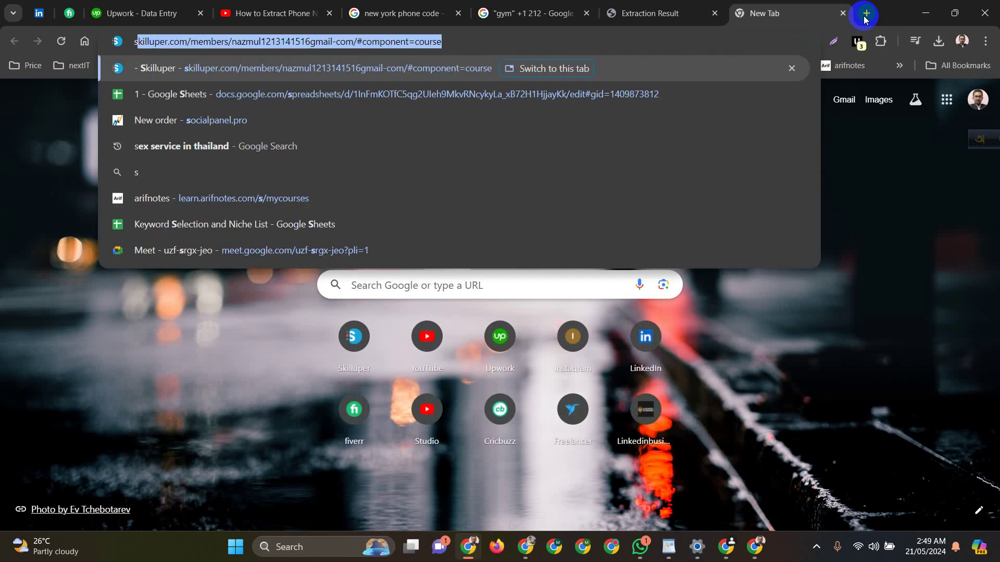
text(ee)
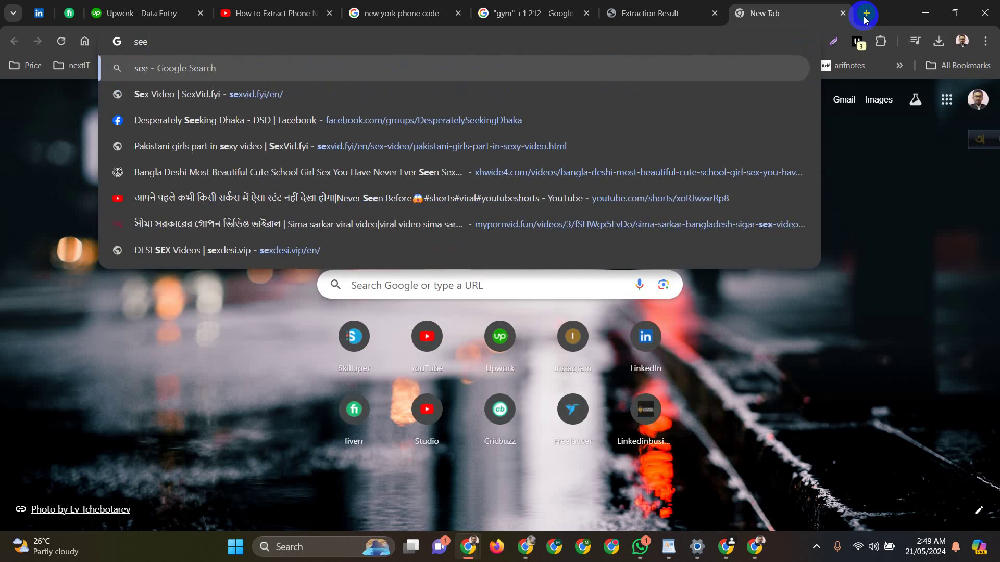
key(BackSpace)
key(BackSpace)
text(he)
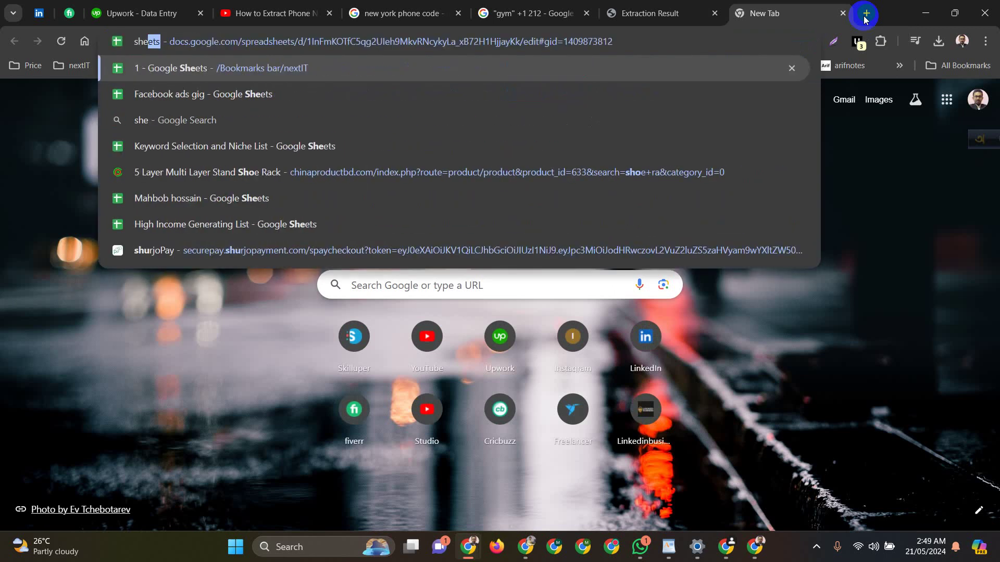
key(Return)
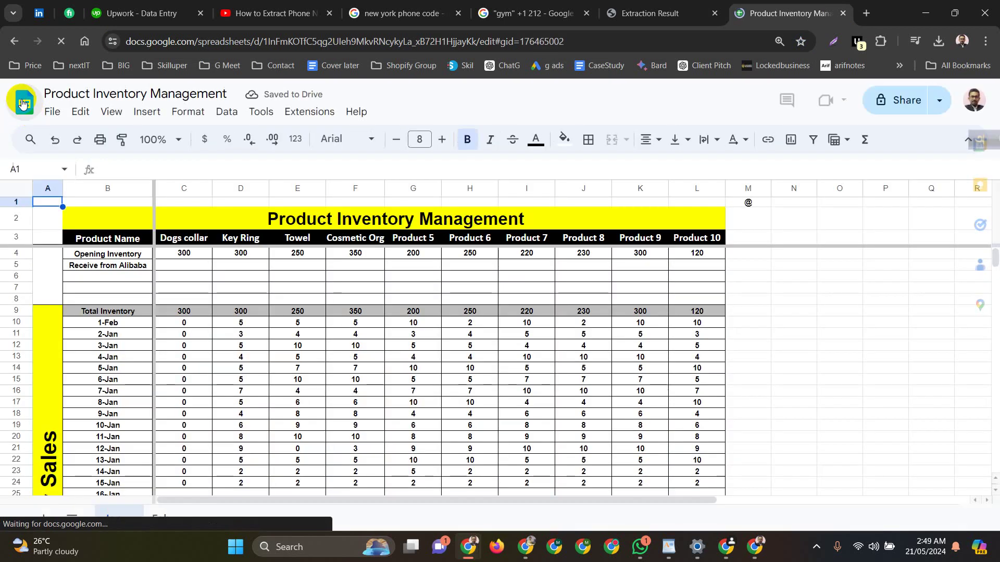
click(22, 103)
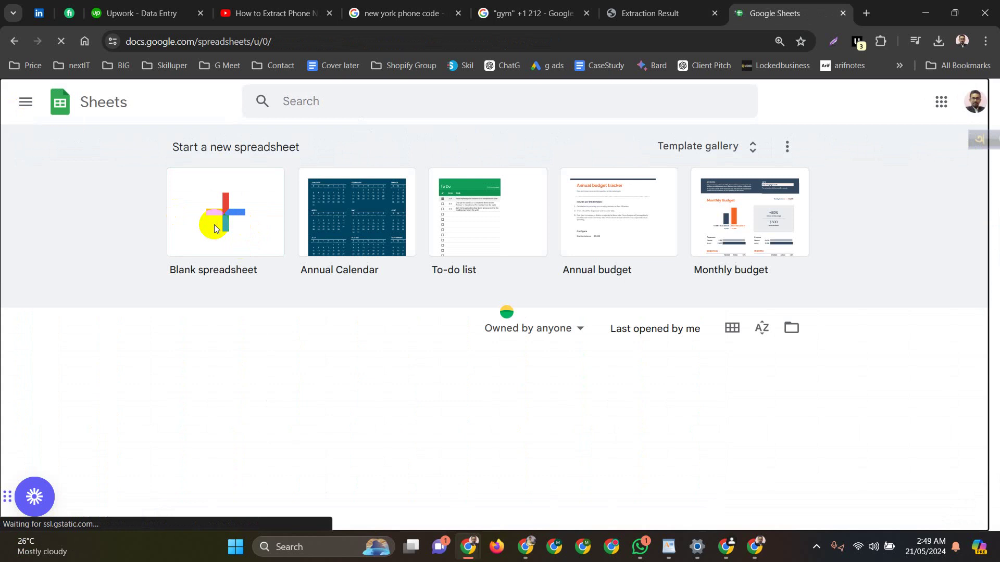
click(215, 229)
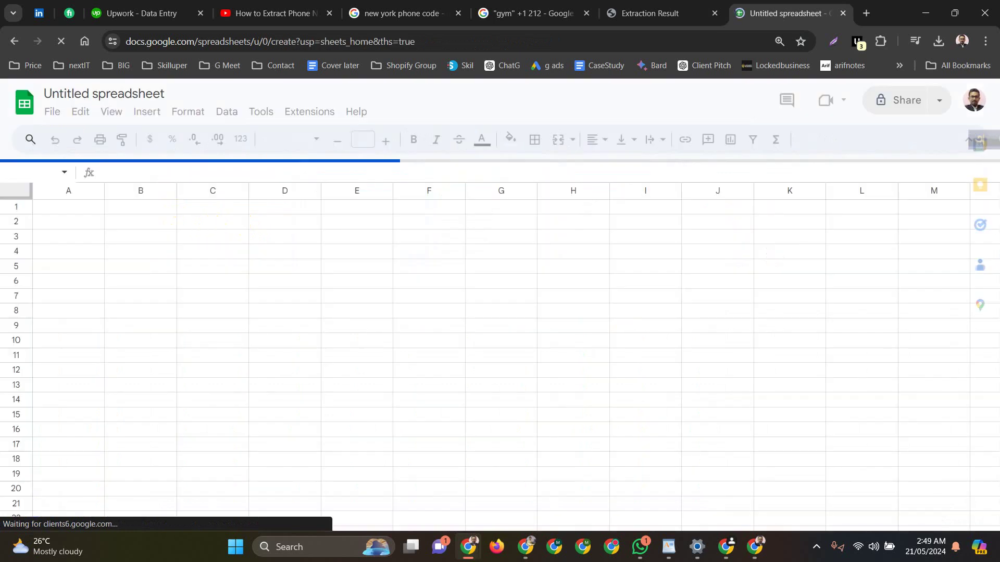
Enter the header "Phone nUmber" in cell A1 and paste the extracted numbers below it from A2.
double_click(87, 208)
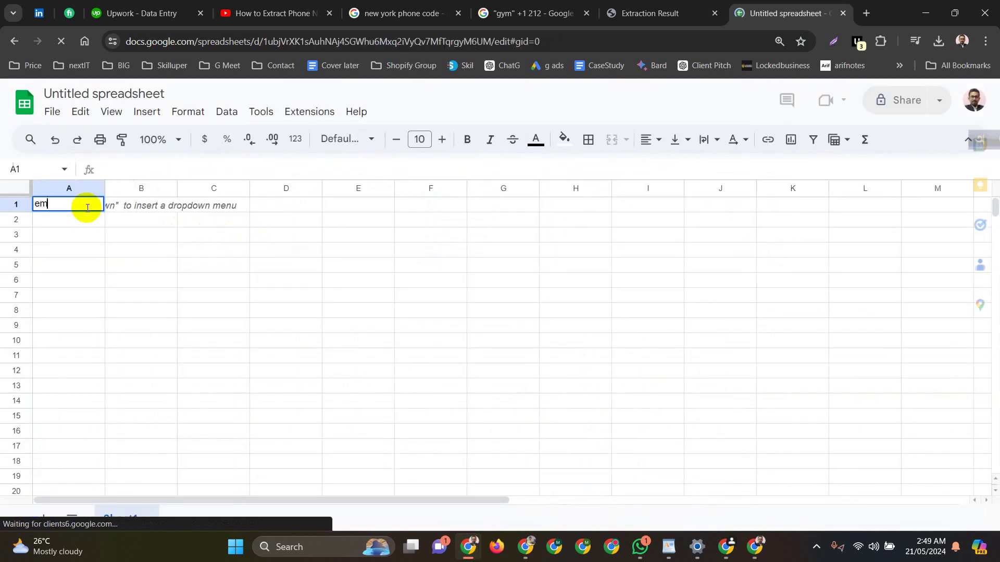
text(em)
text(Pho)
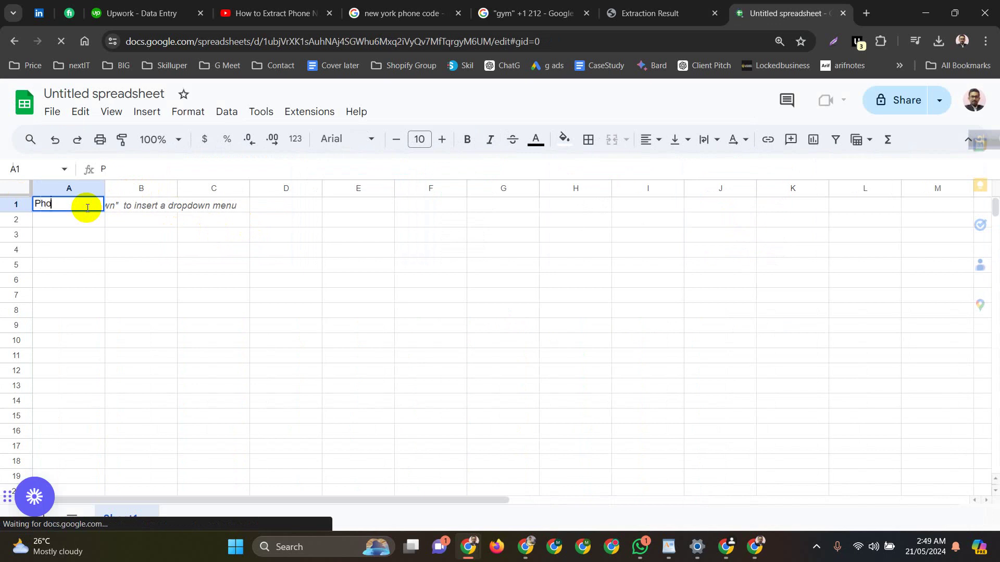
text(ne Num)
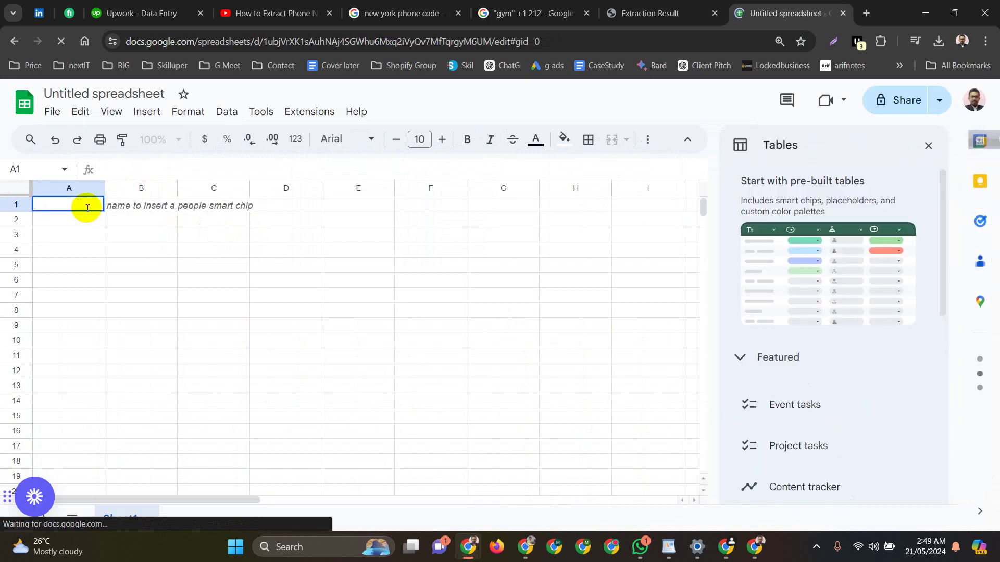
text(Ph)
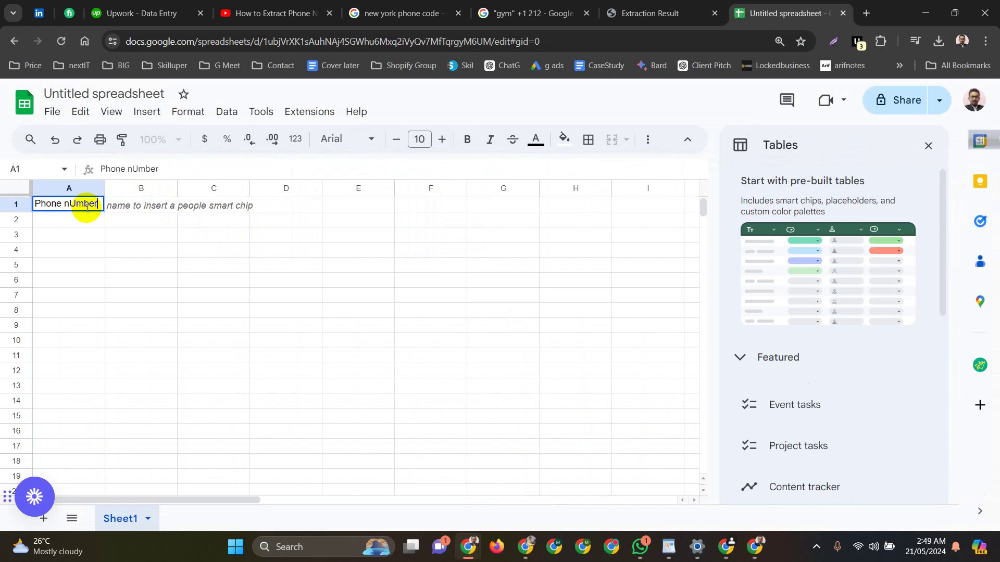
text(one nUmber)
key(Return)
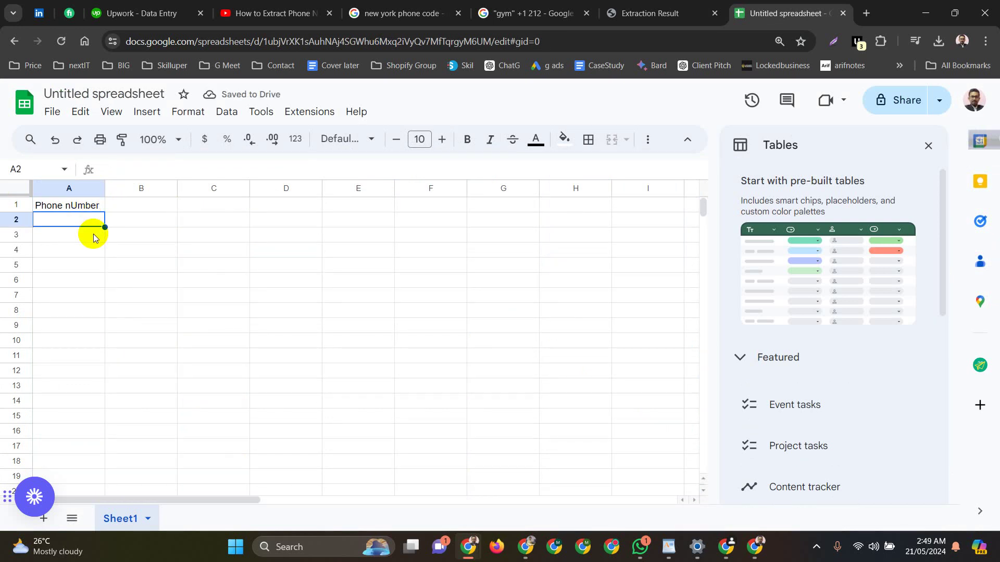
key(ctrl+v)
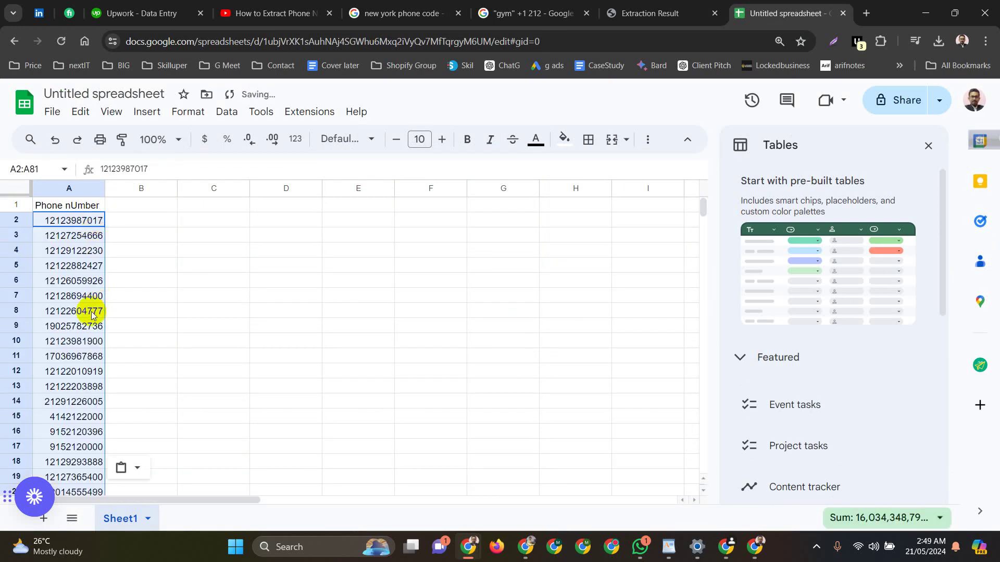
Check the pasted list down to its end and clear the overlong number in cell A79.
scroll(95, 313, down, 3)
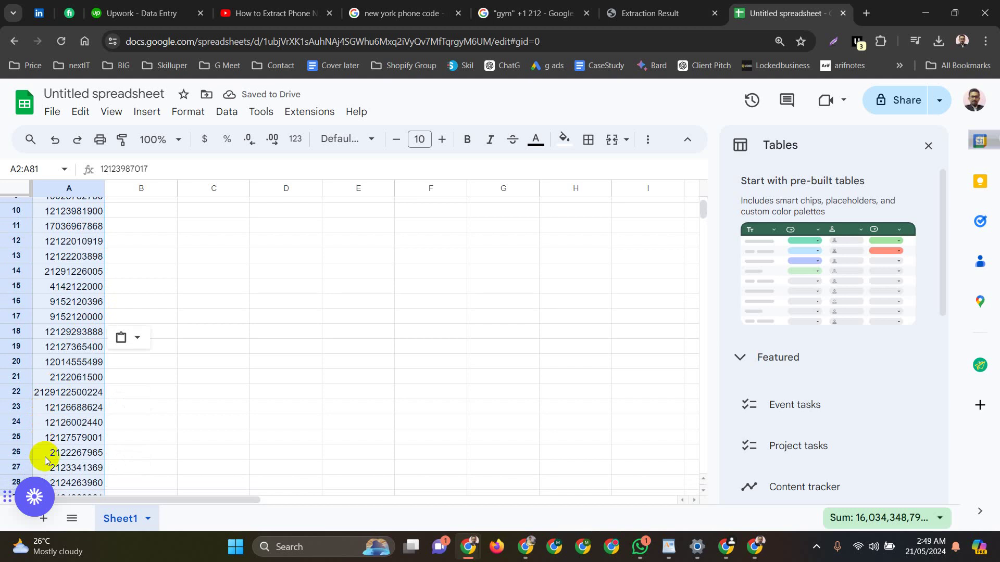
scroll(53, 391, down, 4)
scroll(54, 390, down, 10)
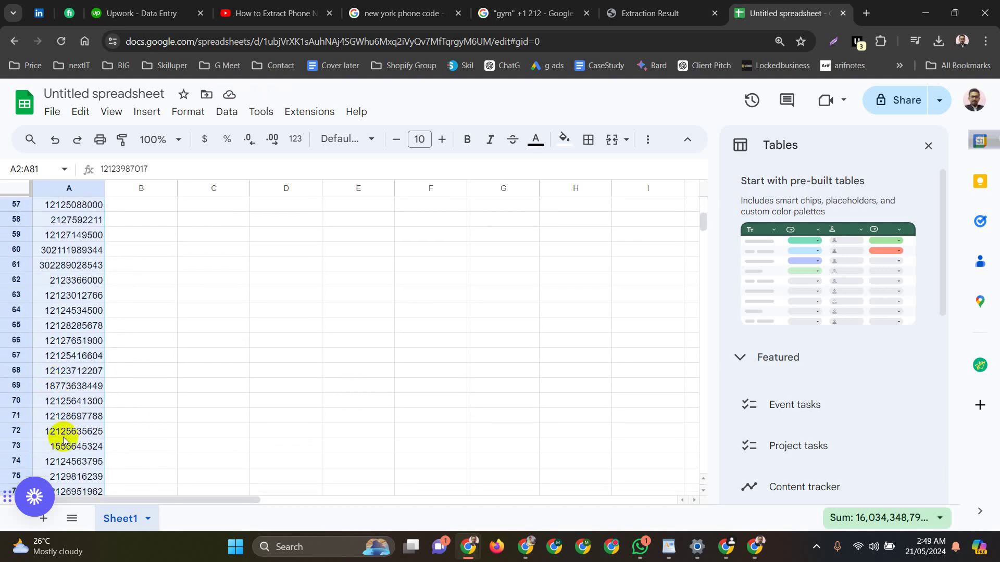
scroll(56, 411, down, 3)
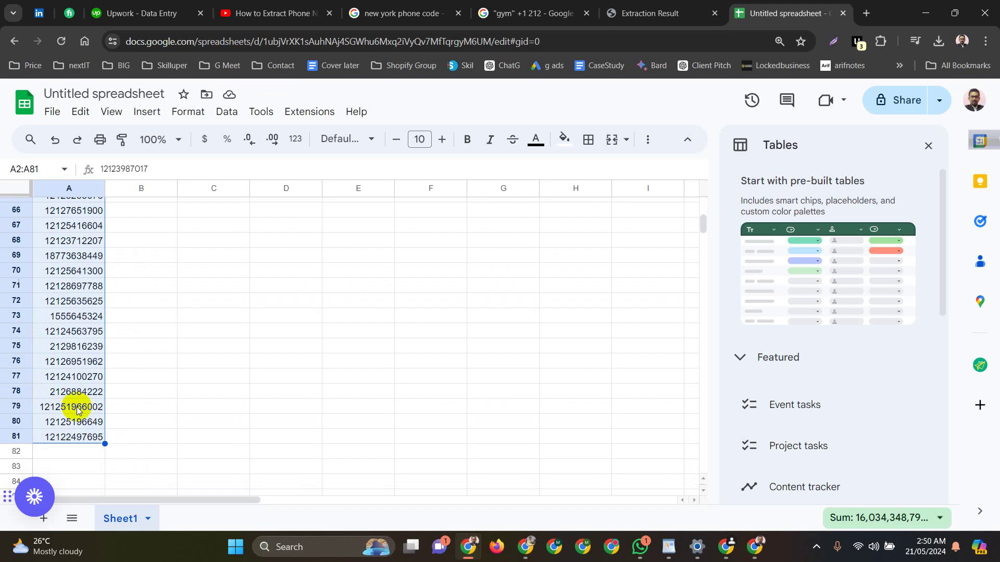
click(56, 412)
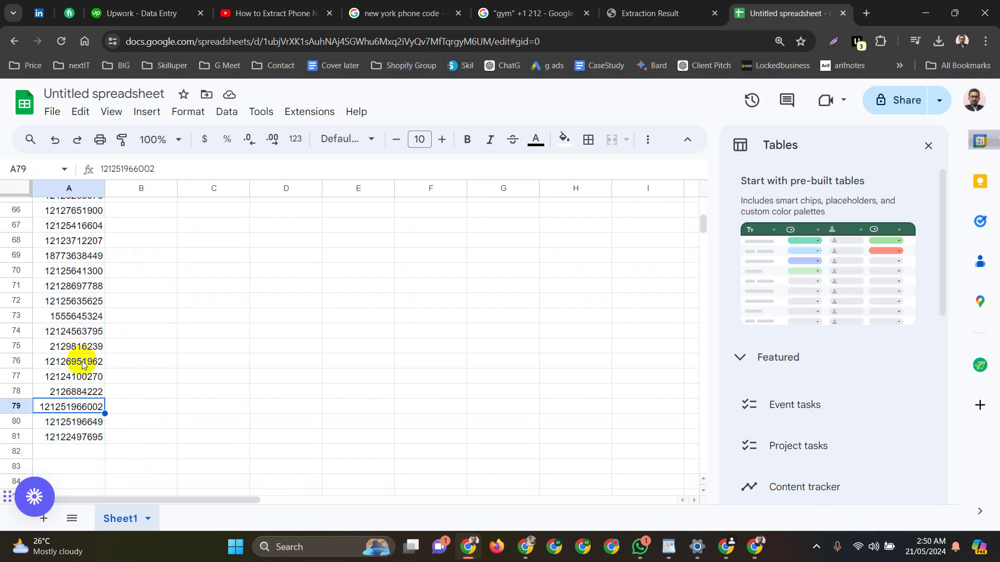
key(Delete)
click(56, 336)
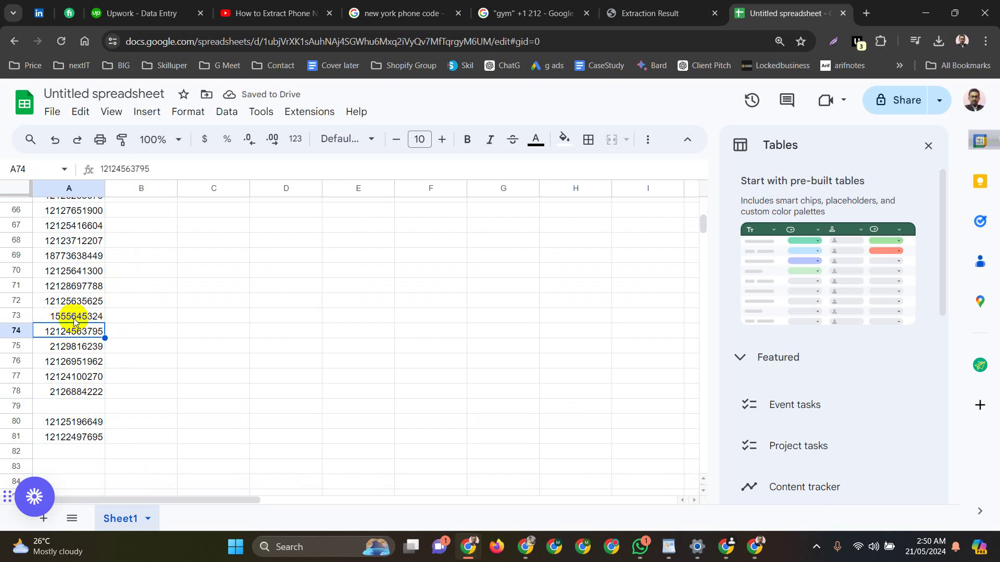
scroll(73, 321, up, 7)
scroll(81, 309, up, 11)
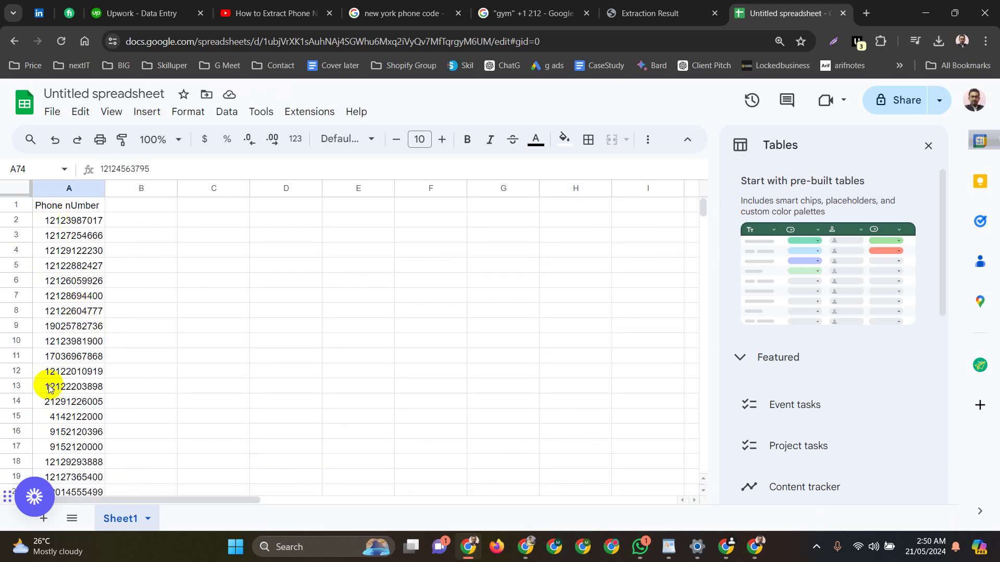
scroll(67, 411, down, 4)
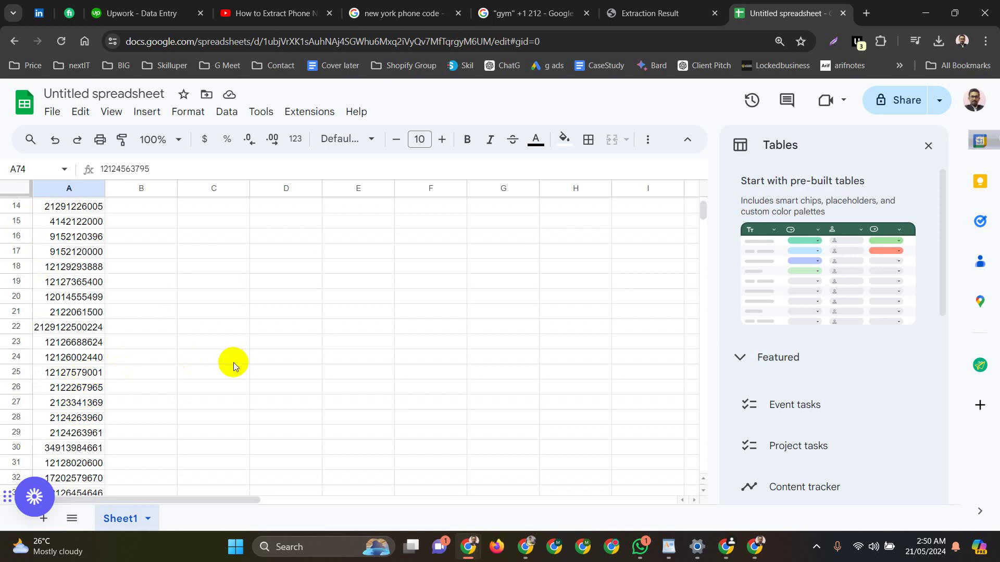
scroll(156, 344, up, 5)
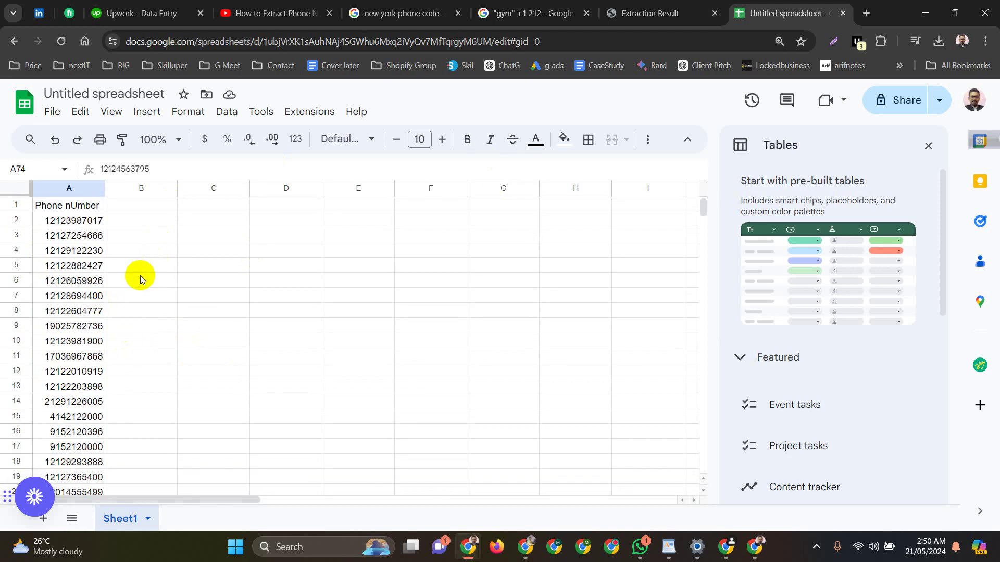
Return to the Google results for "gym" +1 212, go back to the start of the page and clear the text selection.
click(680, 4)
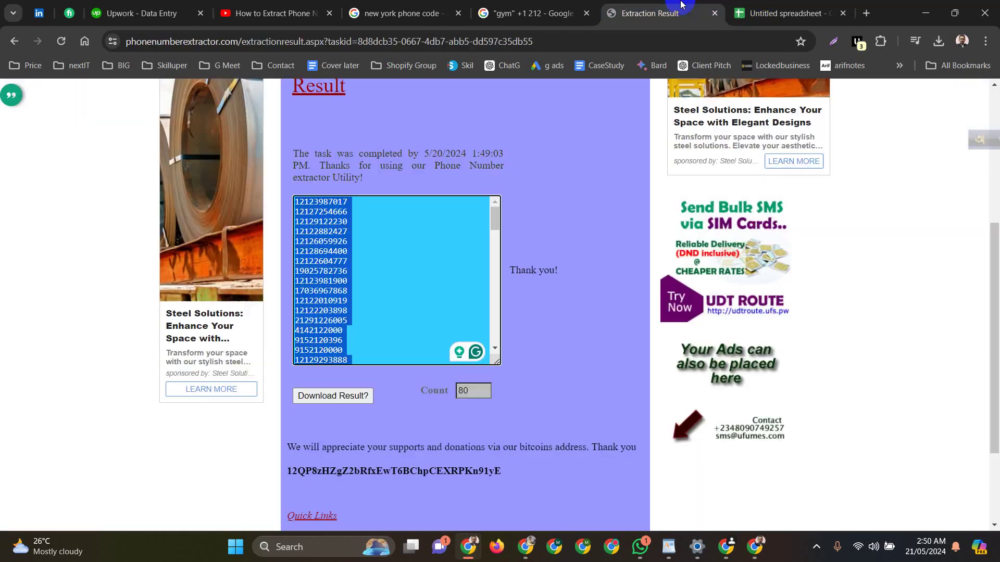
click(541, 13)
scroll(482, 173, down, 10)
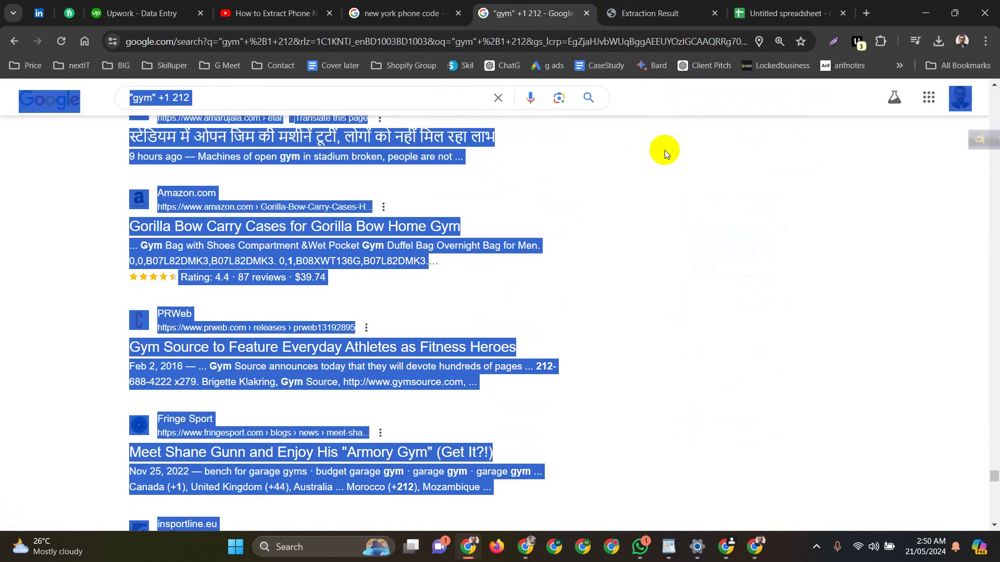
scroll(854, 278, up, 5)
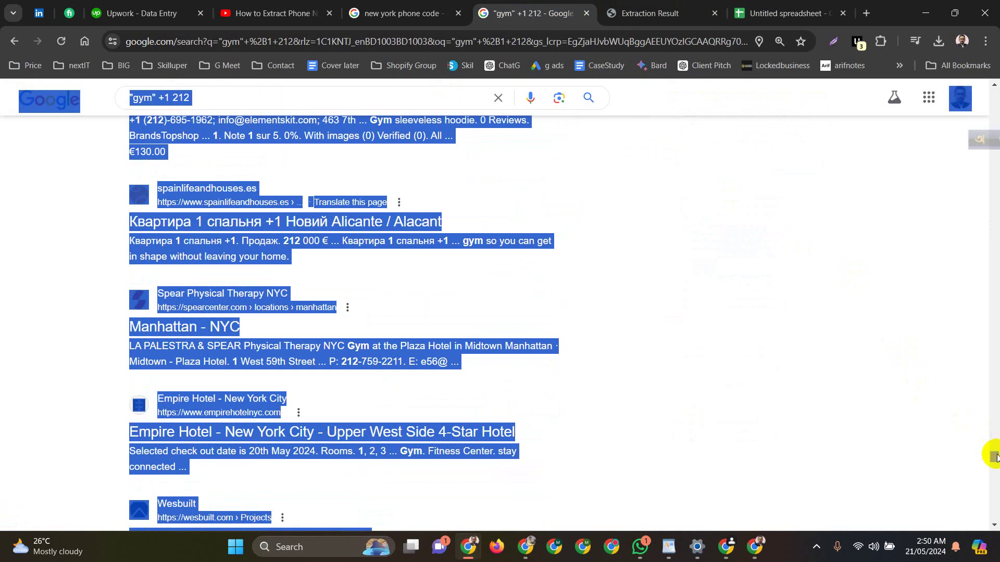
drag(996, 455, 987, 59)
click(747, 162)
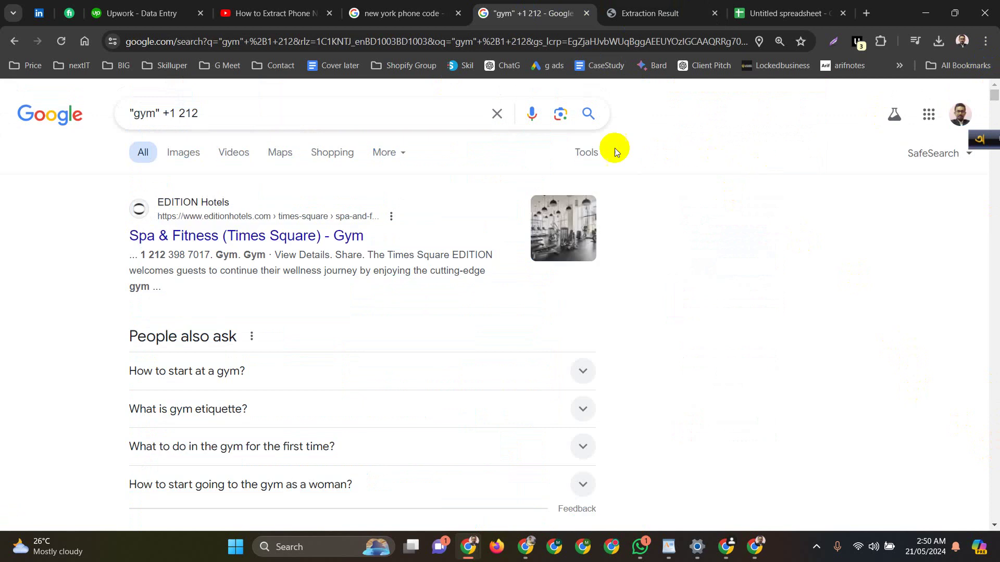
Look through the additional search categories, the SafeSearch choices and the result-type and time filters for the gym search.
click(371, 153)
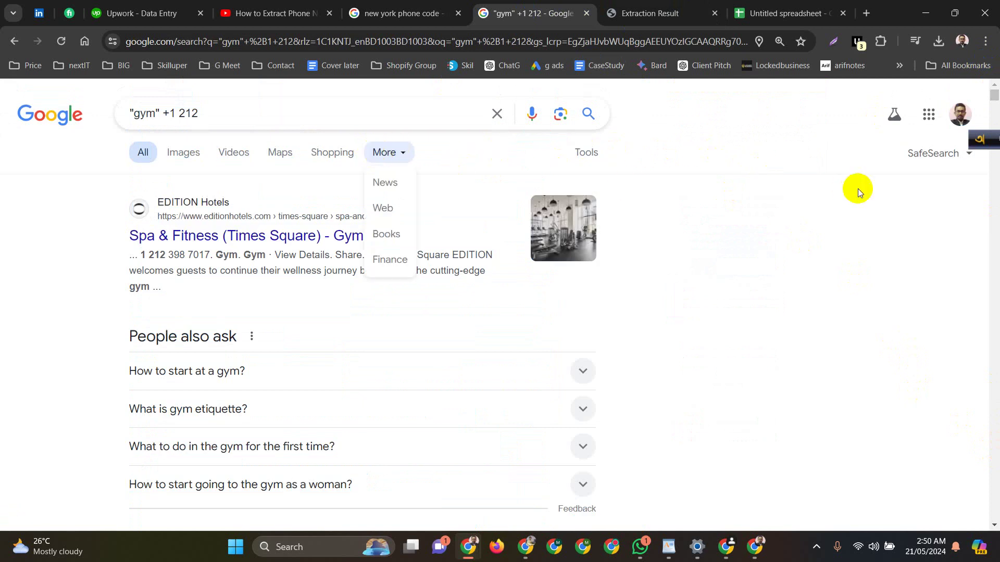
click(935, 154)
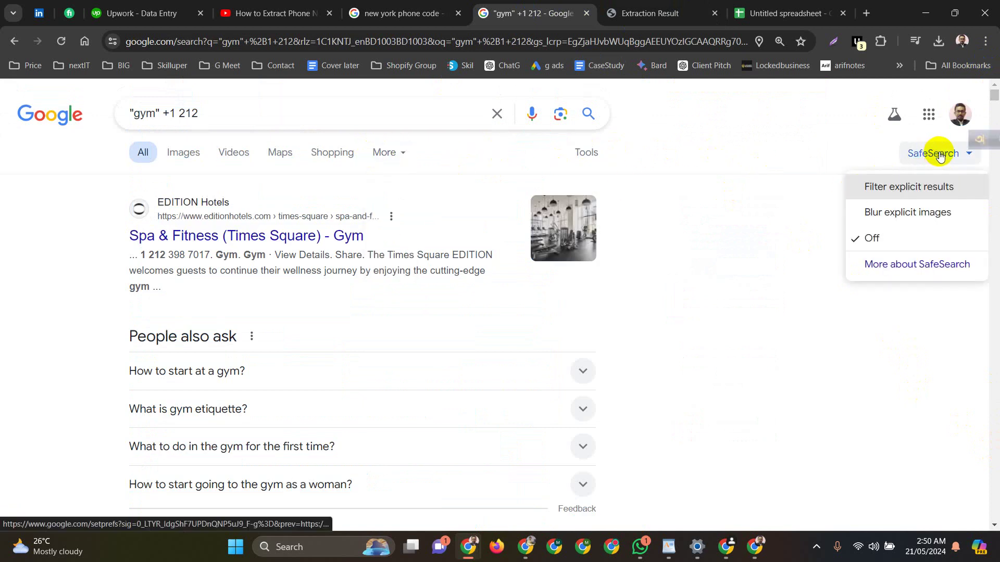
click(573, 159)
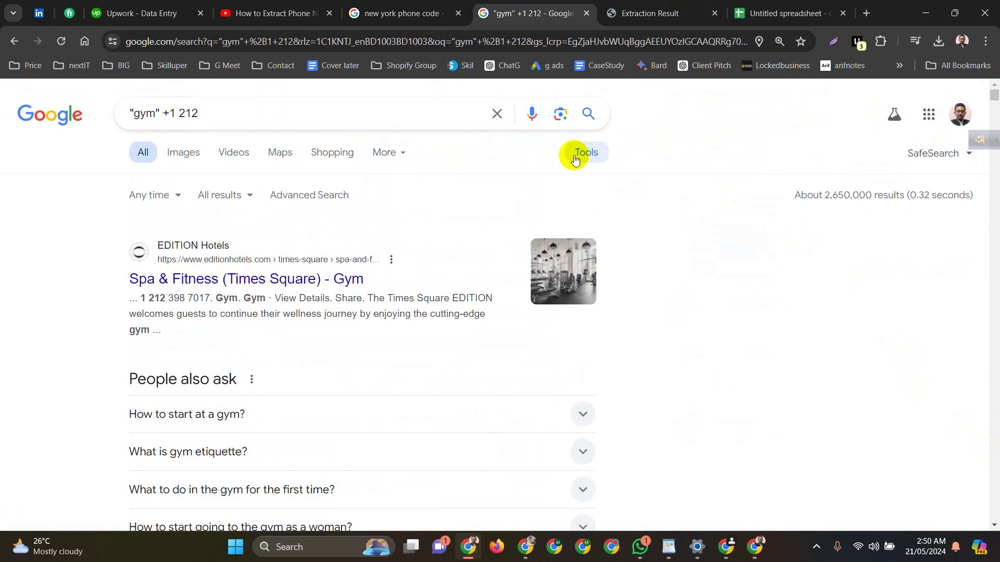
click(224, 195)
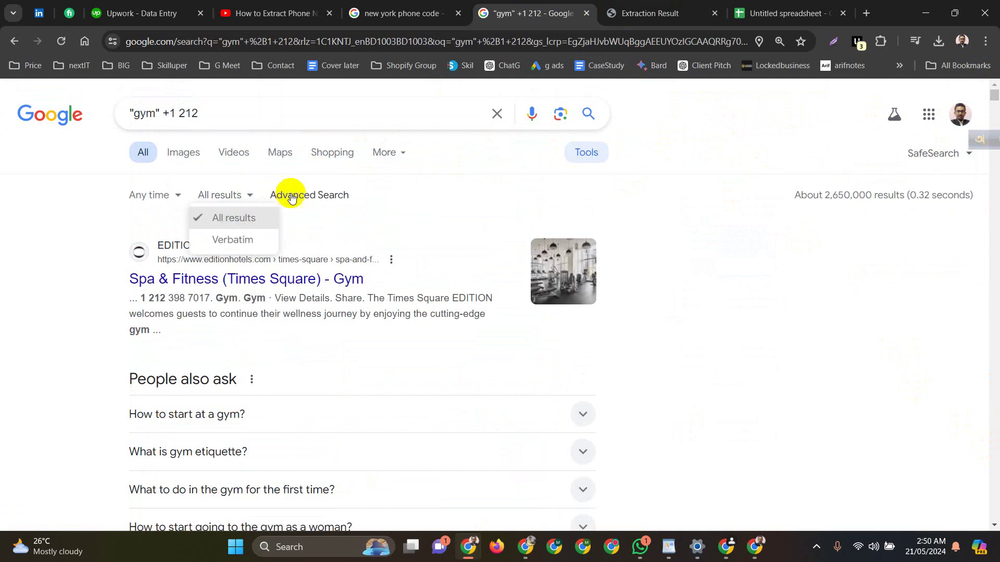
click(162, 195)
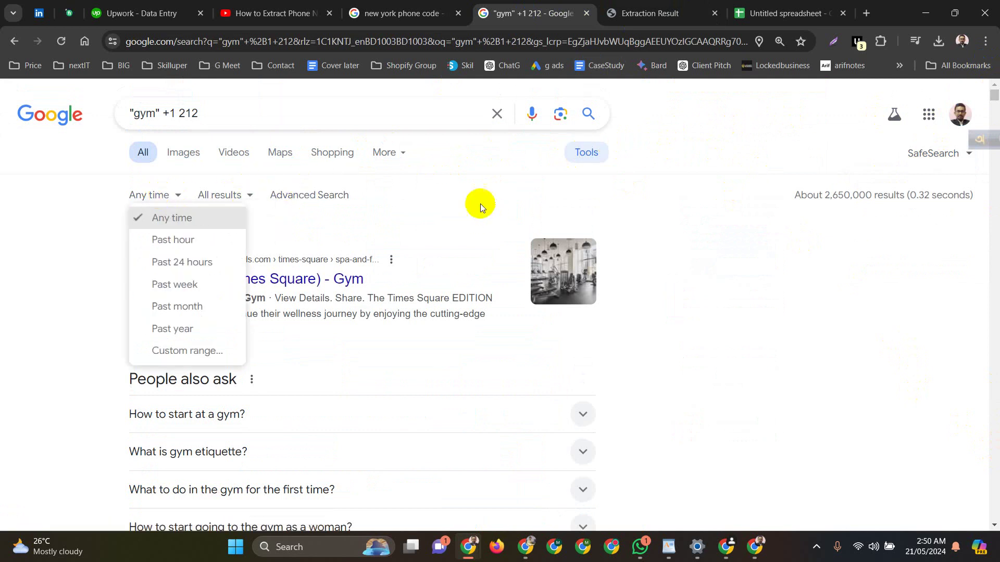
click(386, 167)
click(387, 168)
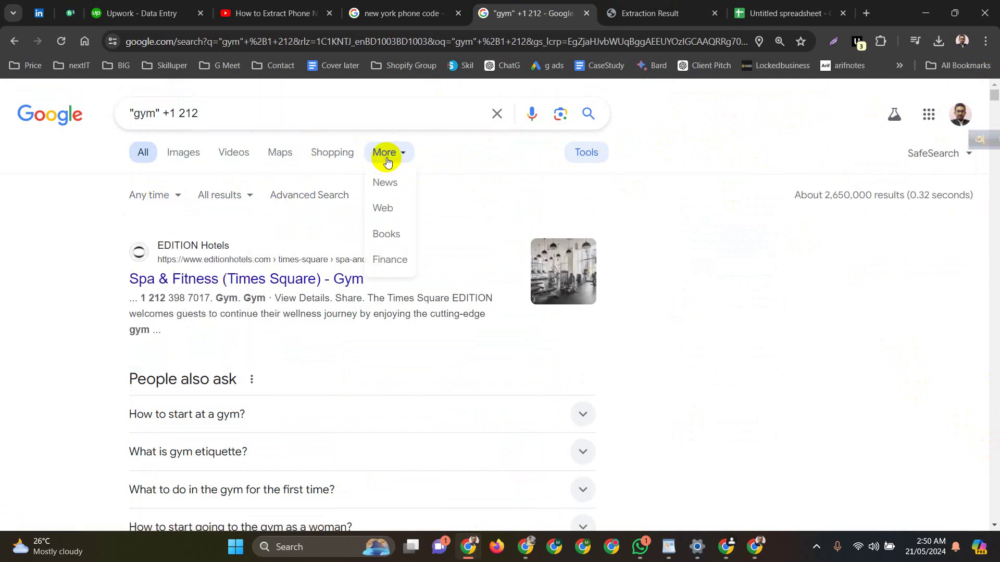
Open Advanced Search for the gym query, review its word and narrowing fields, and return to the search results.
click(307, 196)
scroll(321, 220, down, 6)
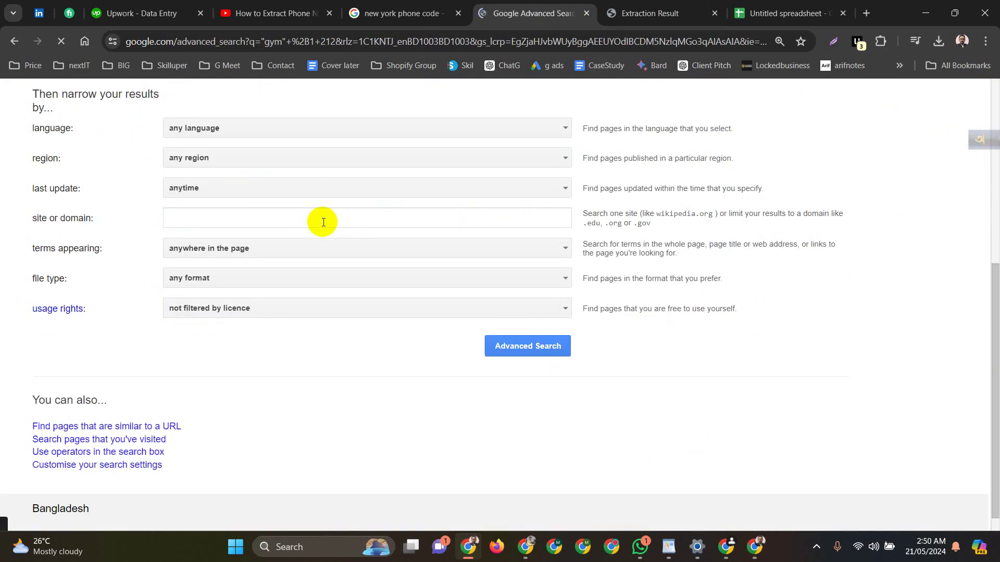
scroll(322, 222, down, 1)
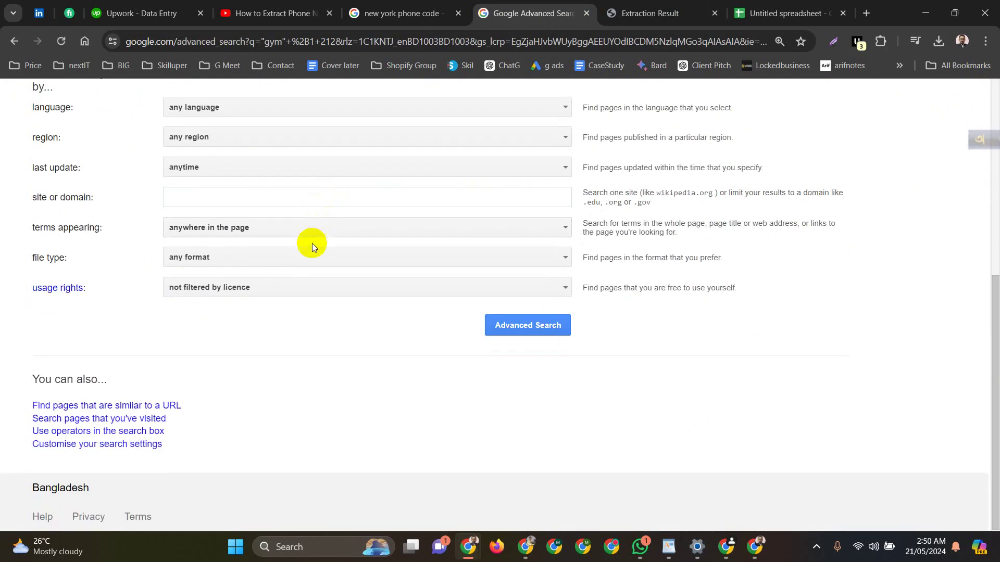
scroll(311, 250, up, 6)
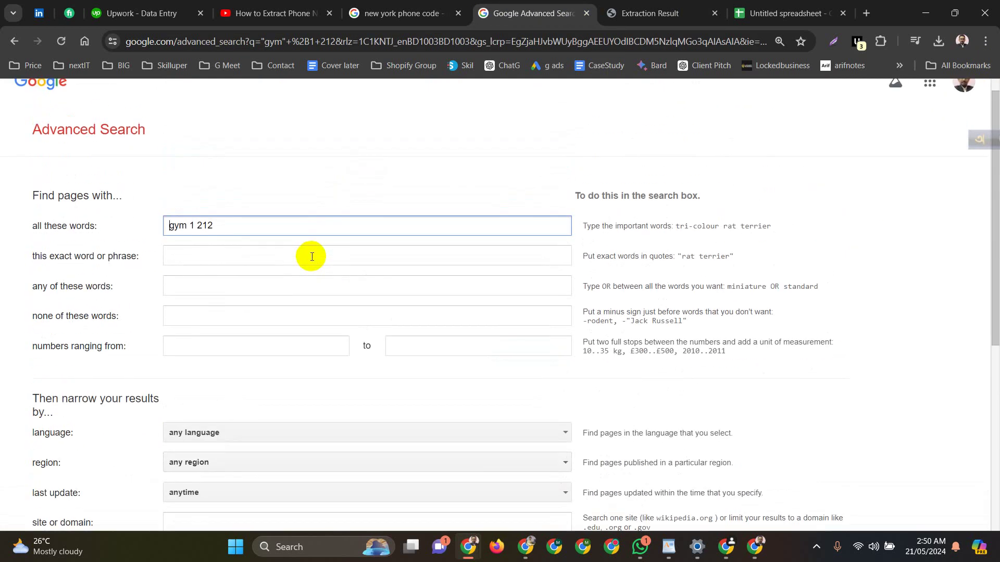
scroll(311, 257, down, 6)
scroll(420, 222, up, 6)
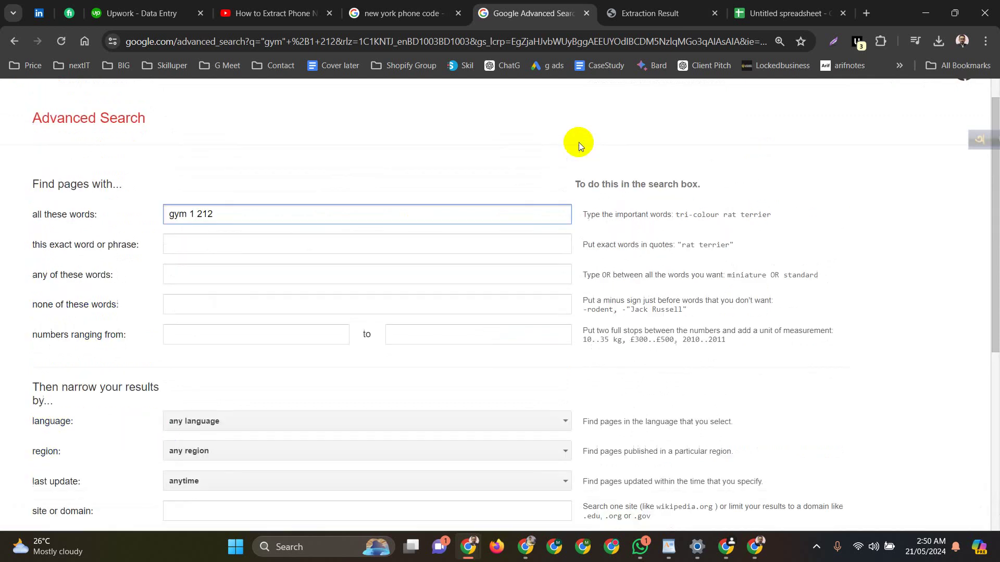
click(41, 50)
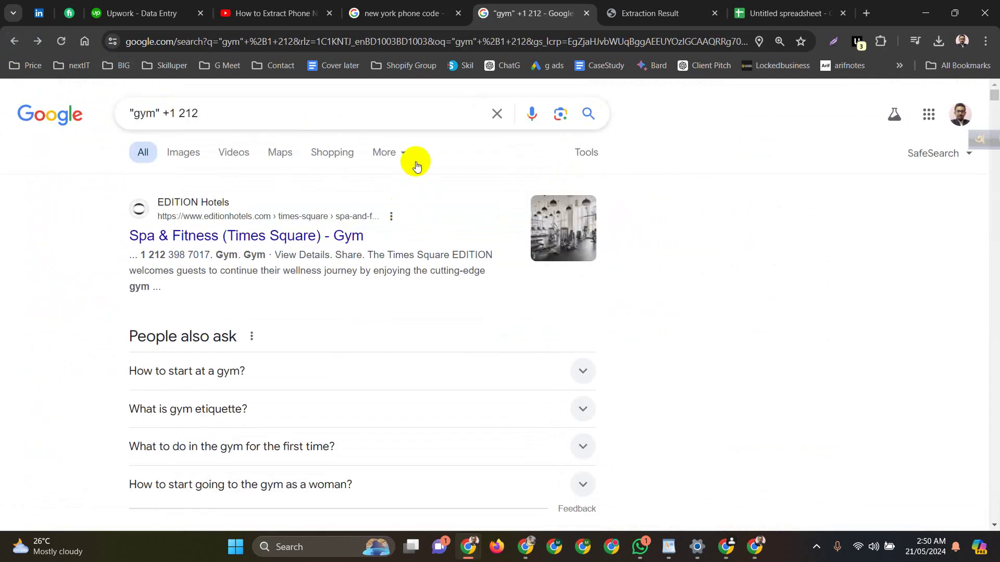
Filter the gym search results to Verbatim and look through the matches.
click(397, 154)
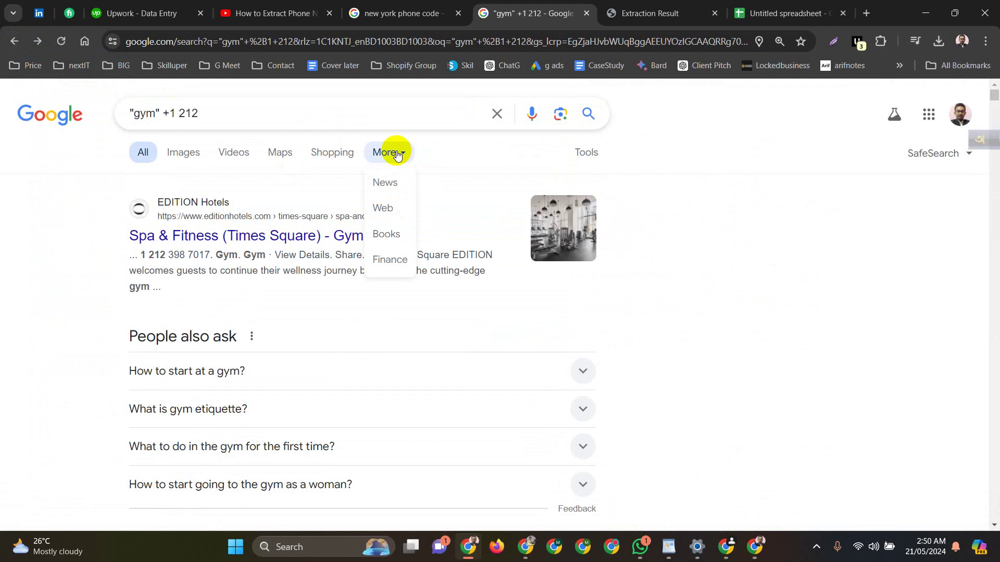
click(593, 152)
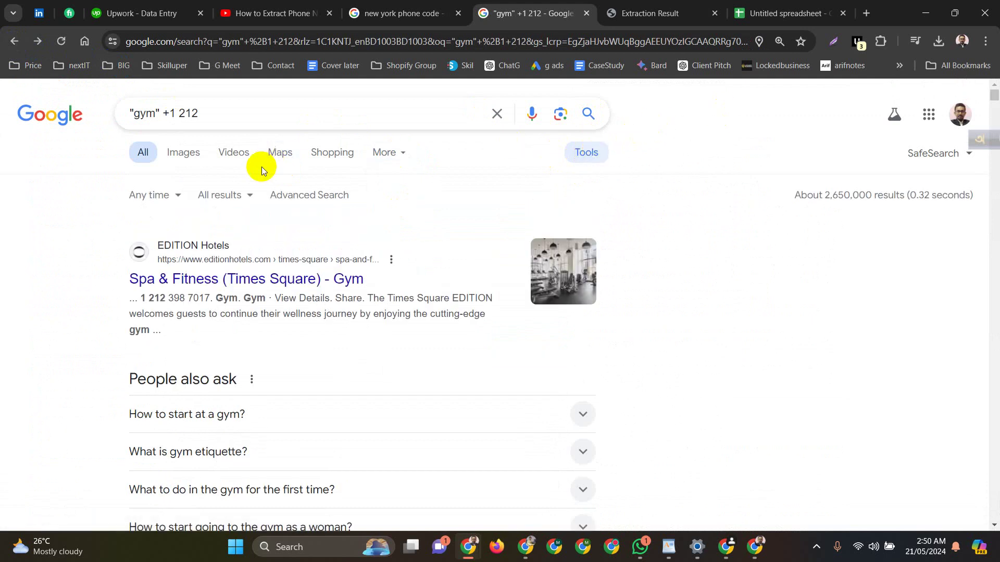
click(251, 197)
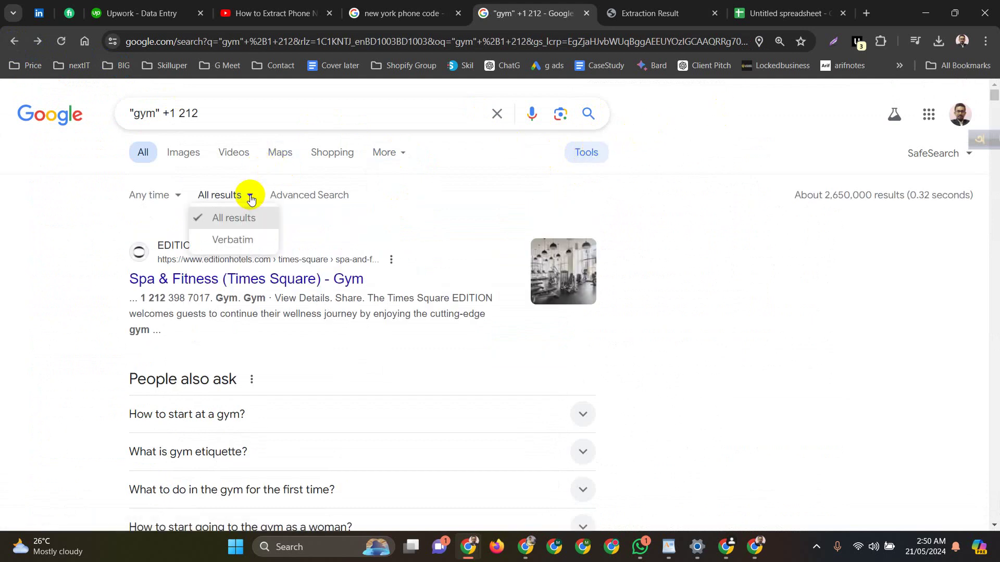
click(234, 240)
scroll(242, 271, down, 15)
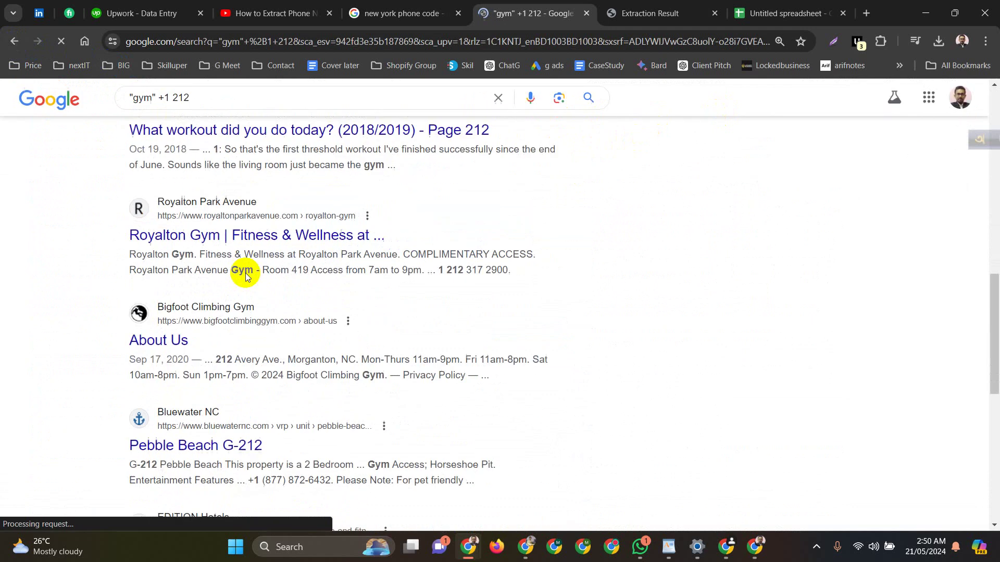
scroll(253, 276, up, 15)
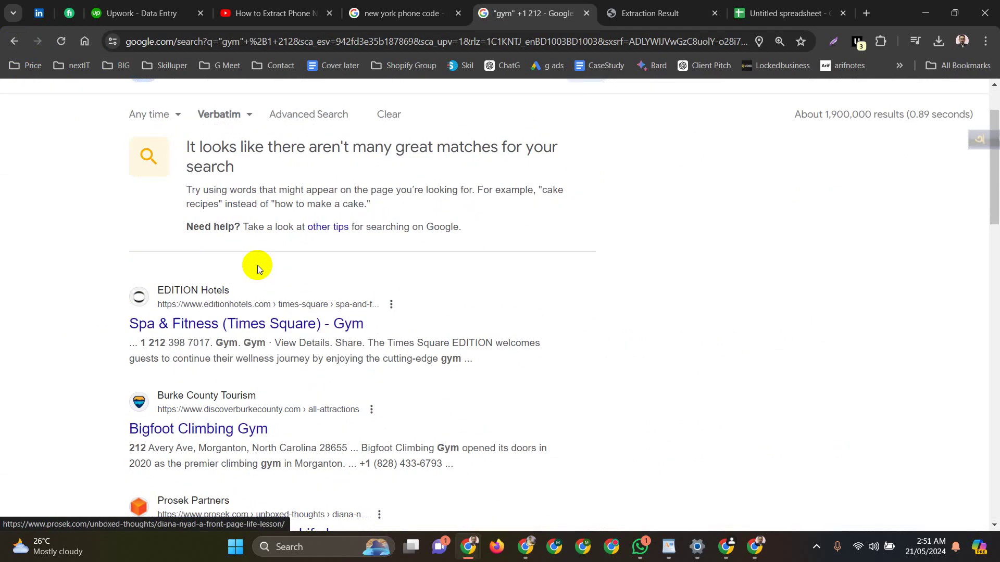
Try limiting the gym results to the past hour and reset the time filter to any time.
click(163, 195)
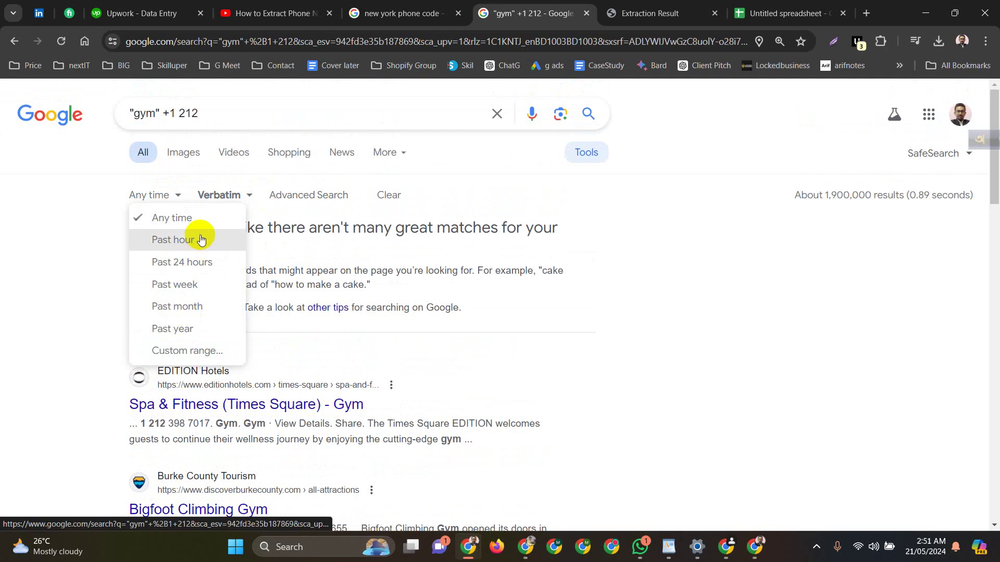
click(201, 239)
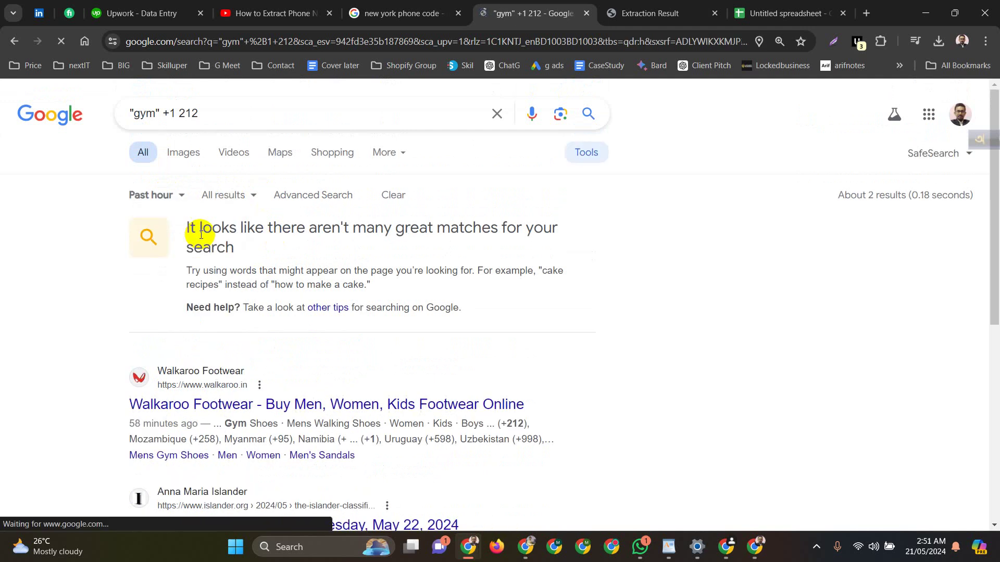
click(174, 195)
click(170, 218)
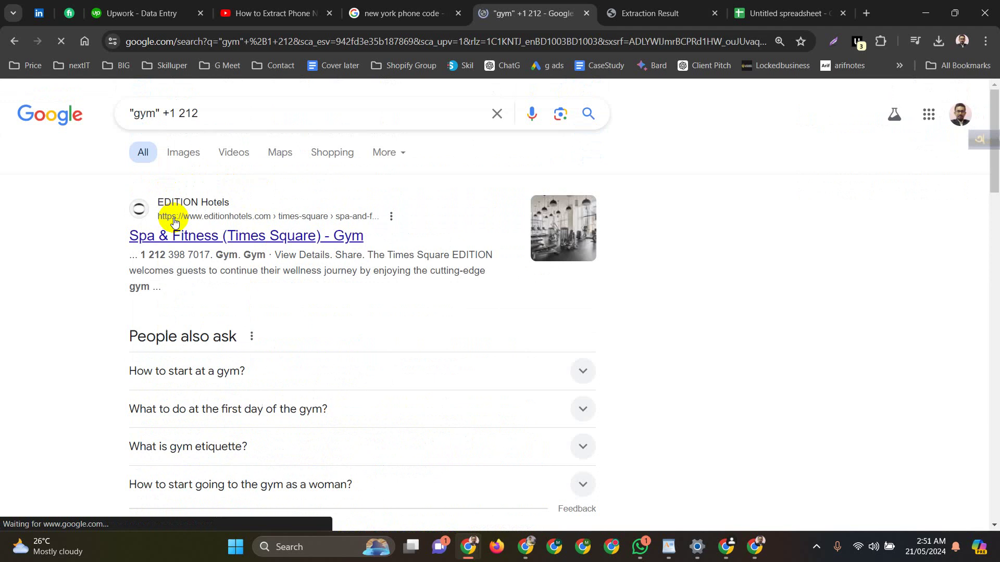
Check the SafeSearch choices, open Advanced Search for the gym query and examine its word, number range, region and other narrowing options.
click(386, 152)
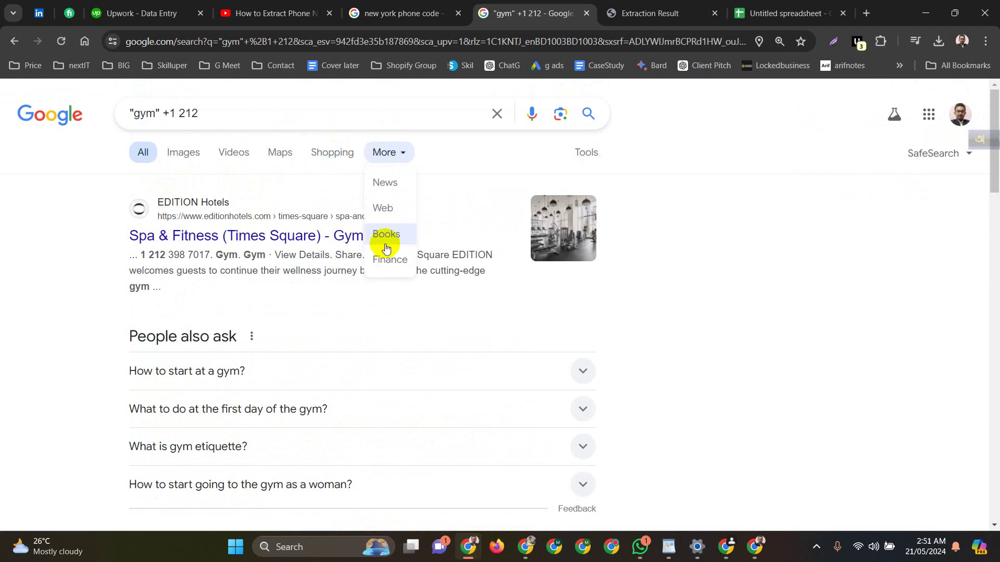
click(941, 151)
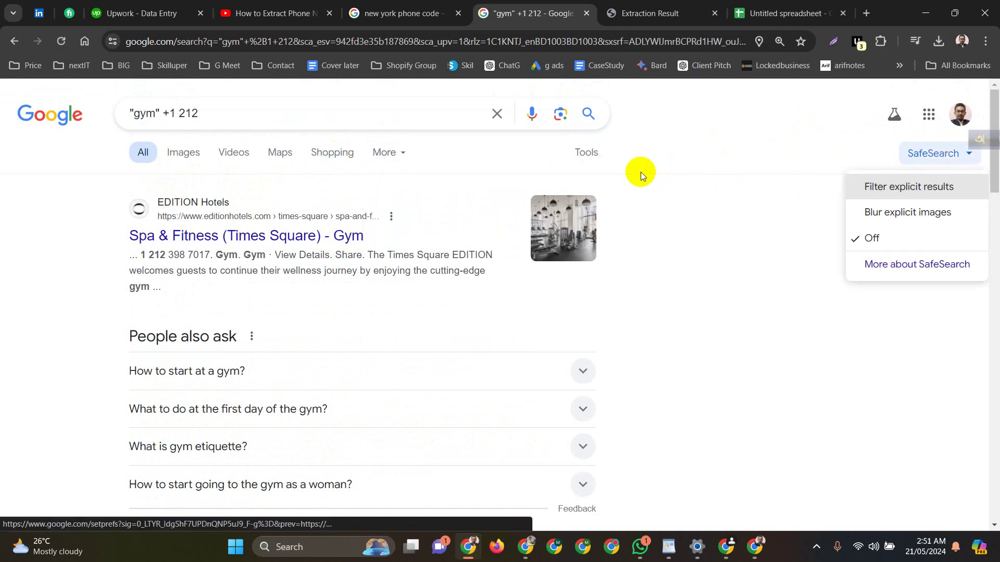
click(587, 151)
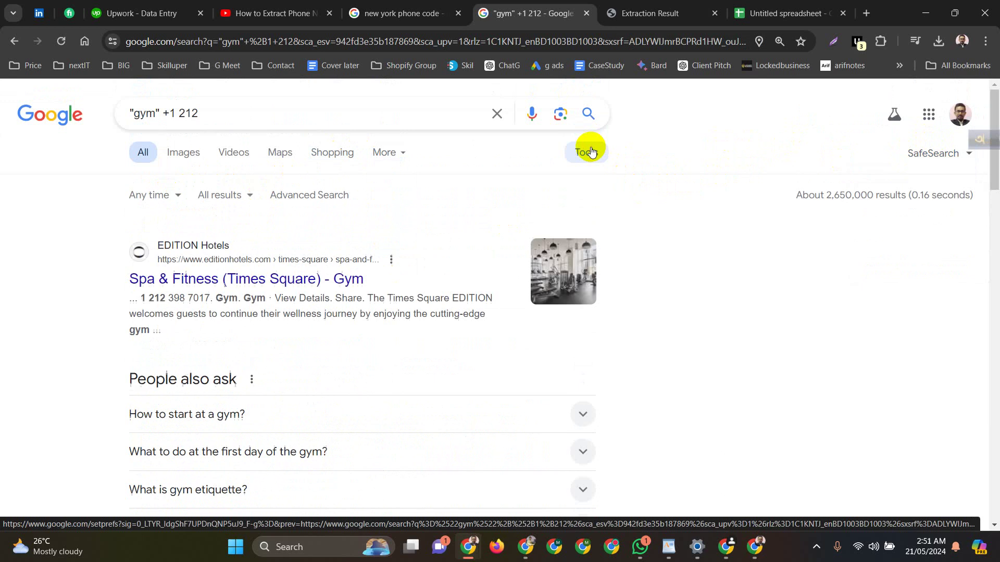
click(321, 195)
scroll(256, 338, down, 6)
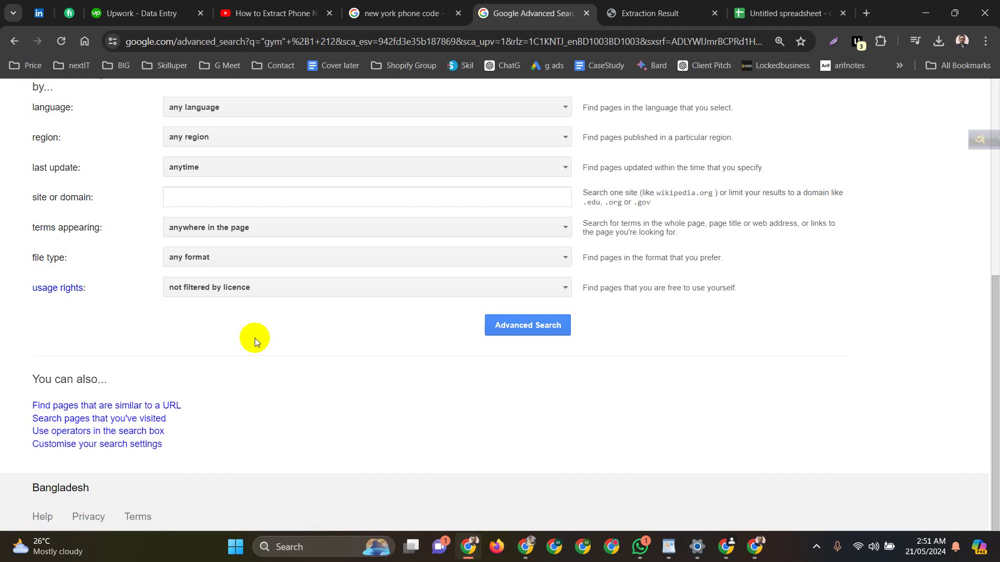
scroll(254, 341, up, 5)
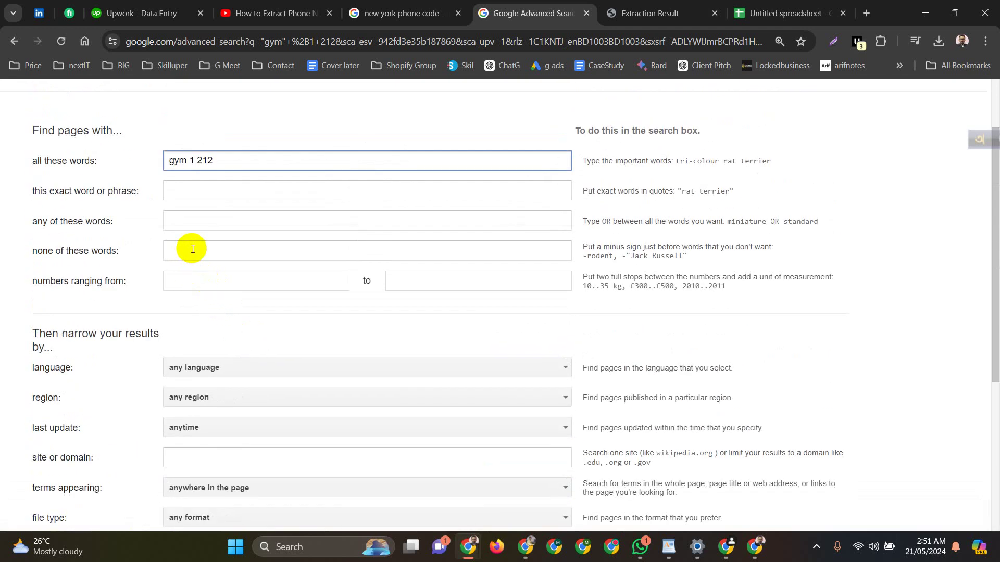
scroll(319, 281, up, 2)
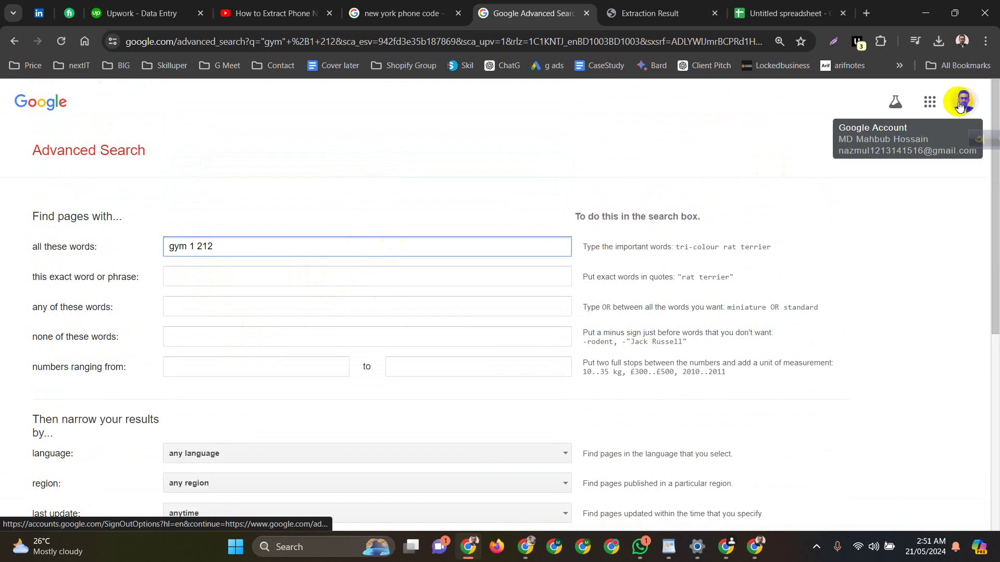